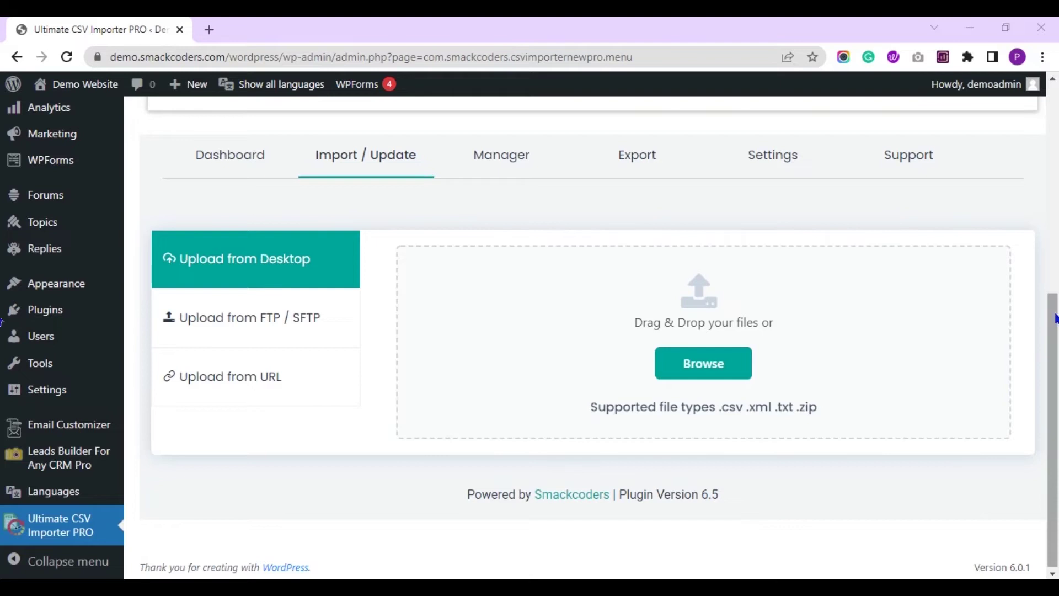
Scroll to the top of the Ultimate CSV Importer's Import / Update page.
drag(1047, 315, 1037, 114)
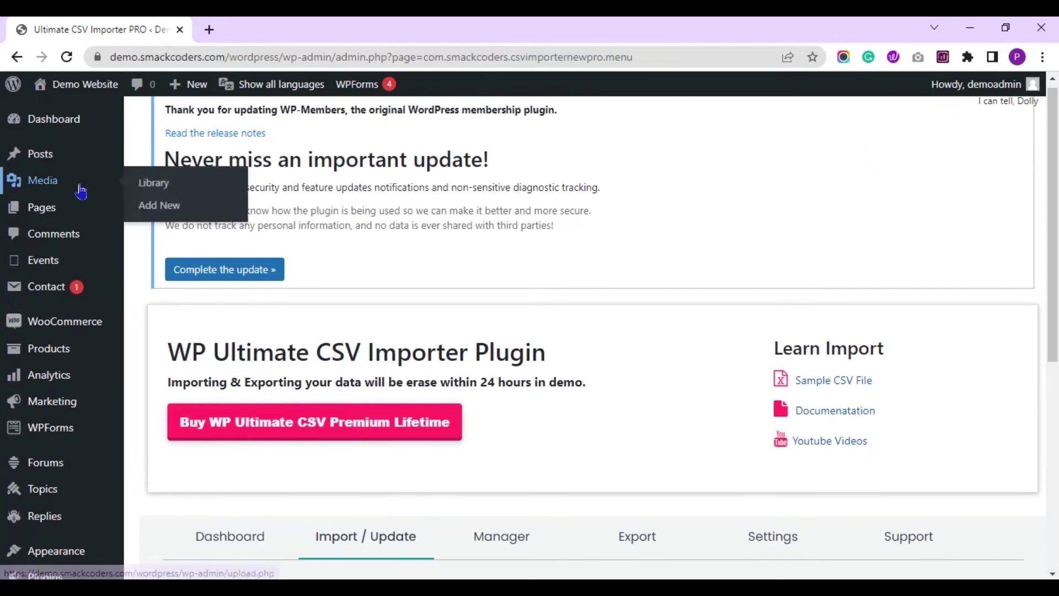
Open All Posts and review the six published posts' per-language translation columns.
click(64, 157)
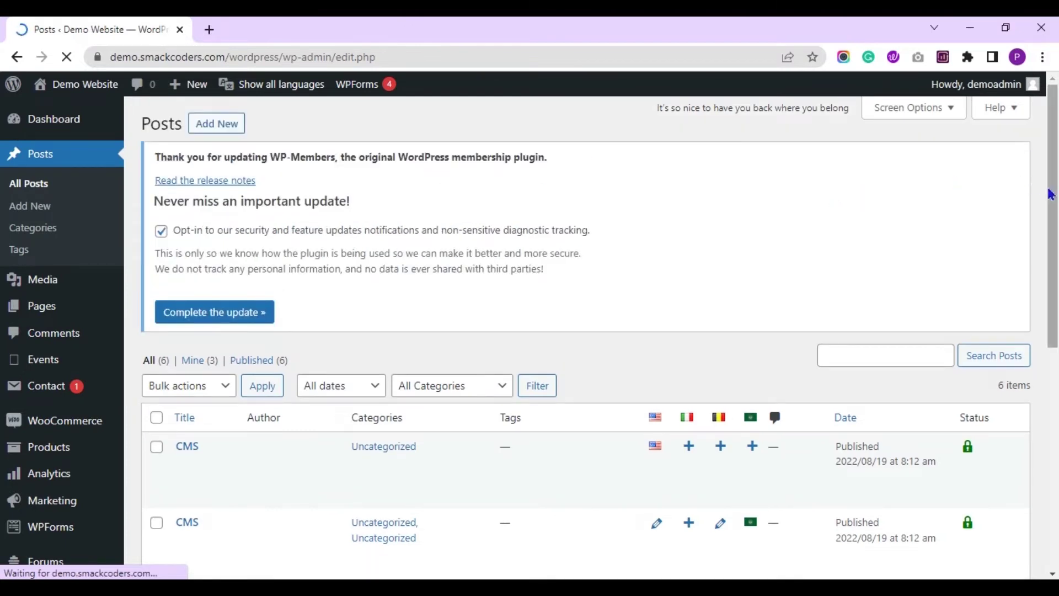
scroll(3, 248, down, 2)
scroll(2, 249, down, 2)
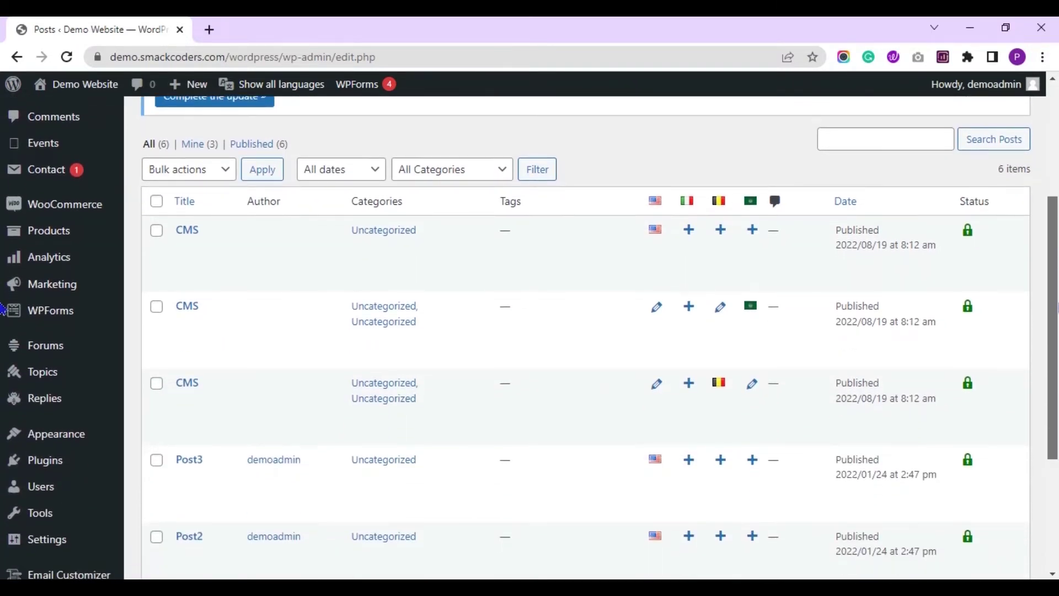
scroll(2, 309, down, 1)
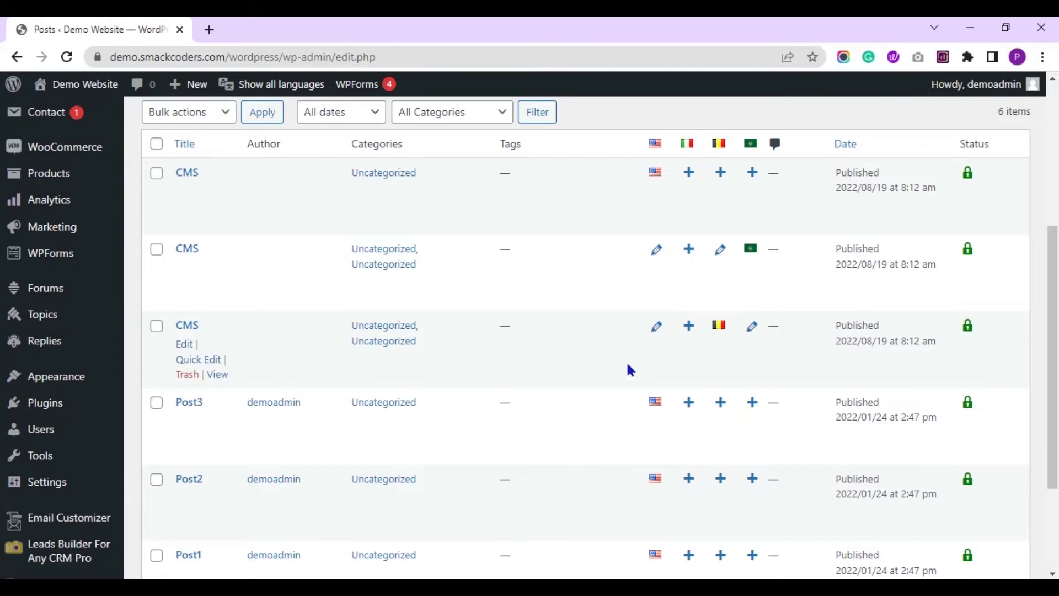
scroll(1022, 402, down, 3)
scroll(3, 494, up, 4)
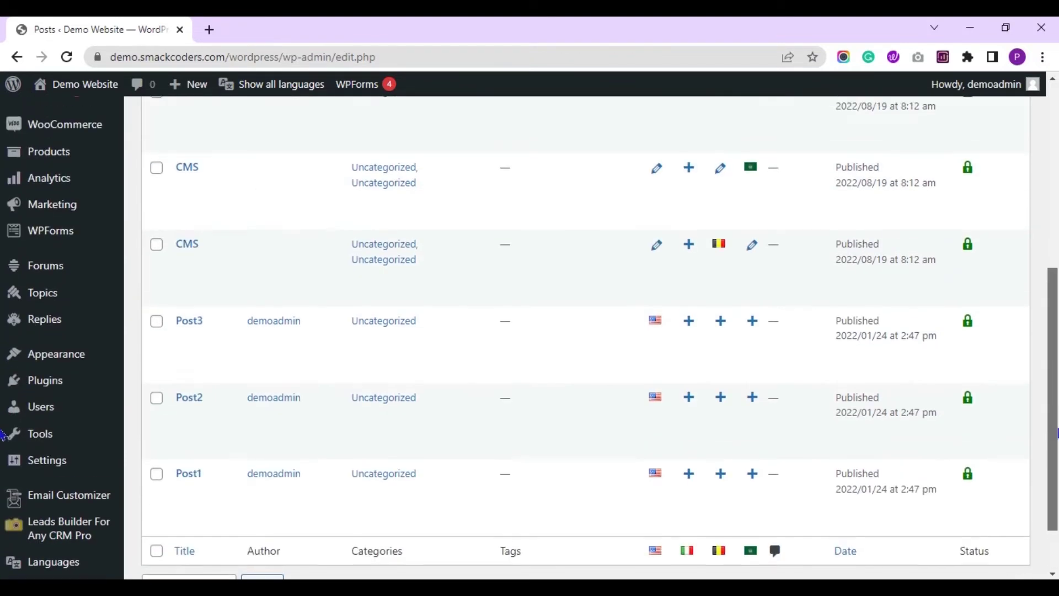
scroll(3, 348, up, 1)
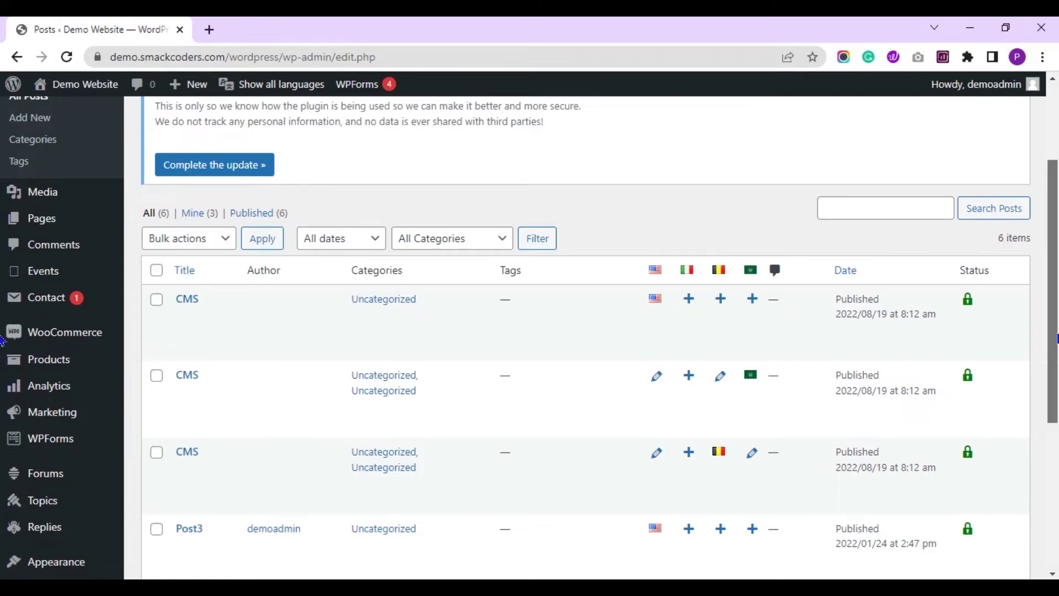
scroll(2, 341, up, 3)
scroll(3, 439, down, 6)
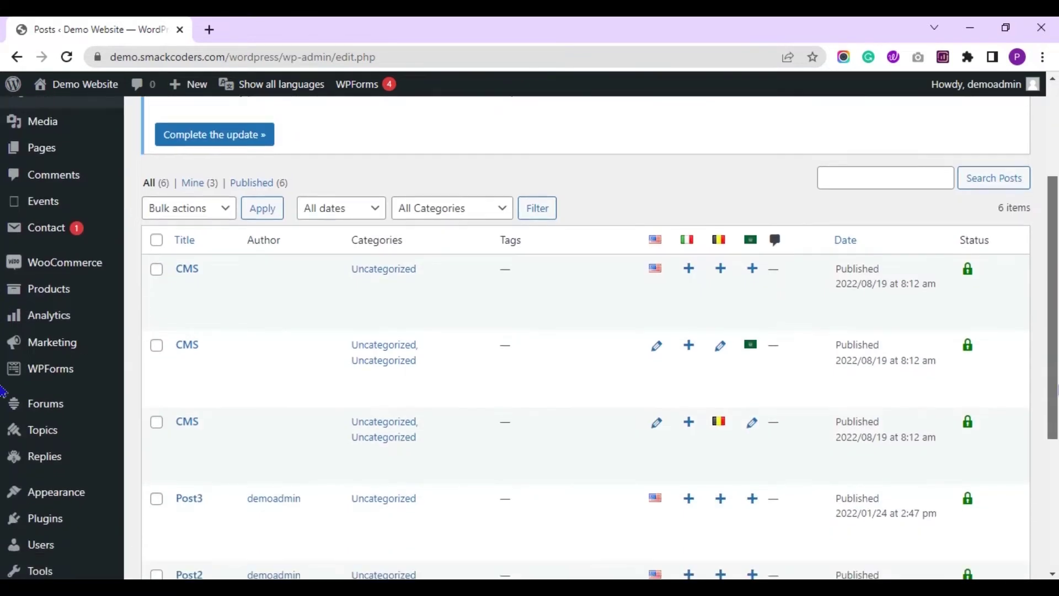
scroll(3, 420, down, 2)
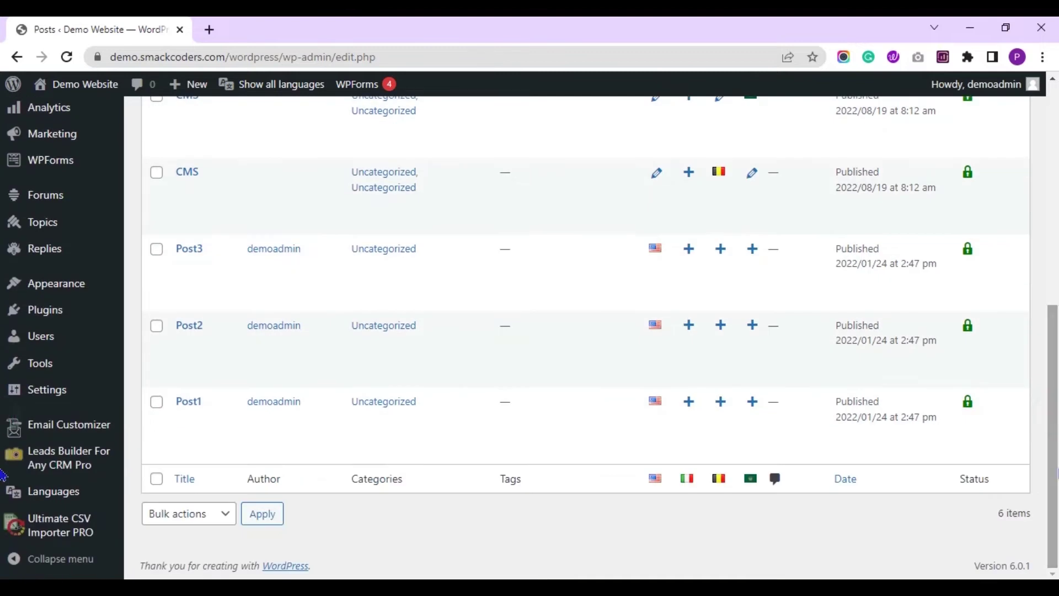
Return to Ultimate CSV Importer PRO and pick Posts for export, showing 6 Posts Found.
click(75, 526)
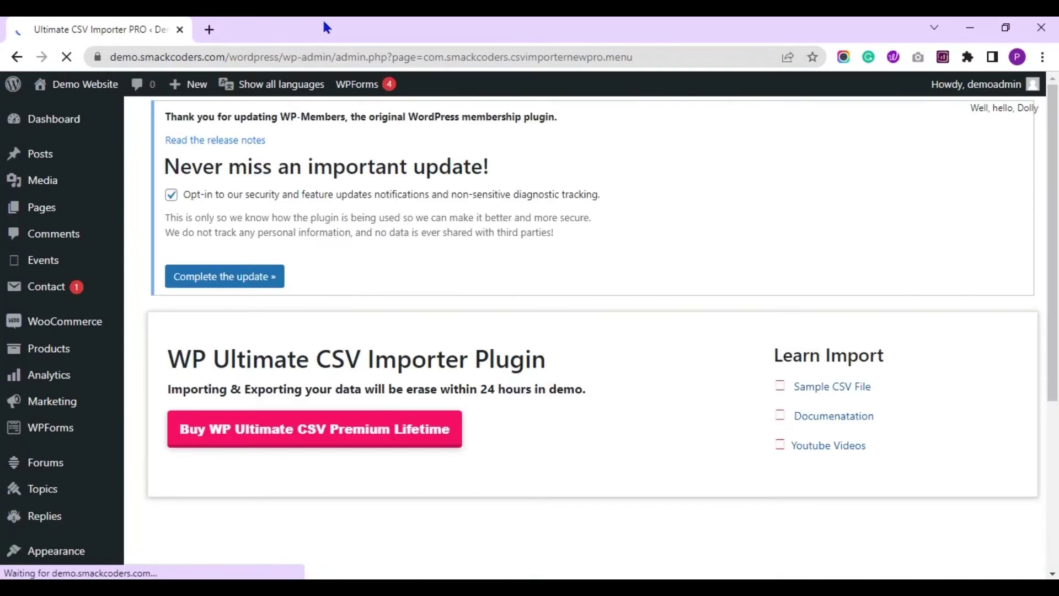
scroll(902, 194, down, 6)
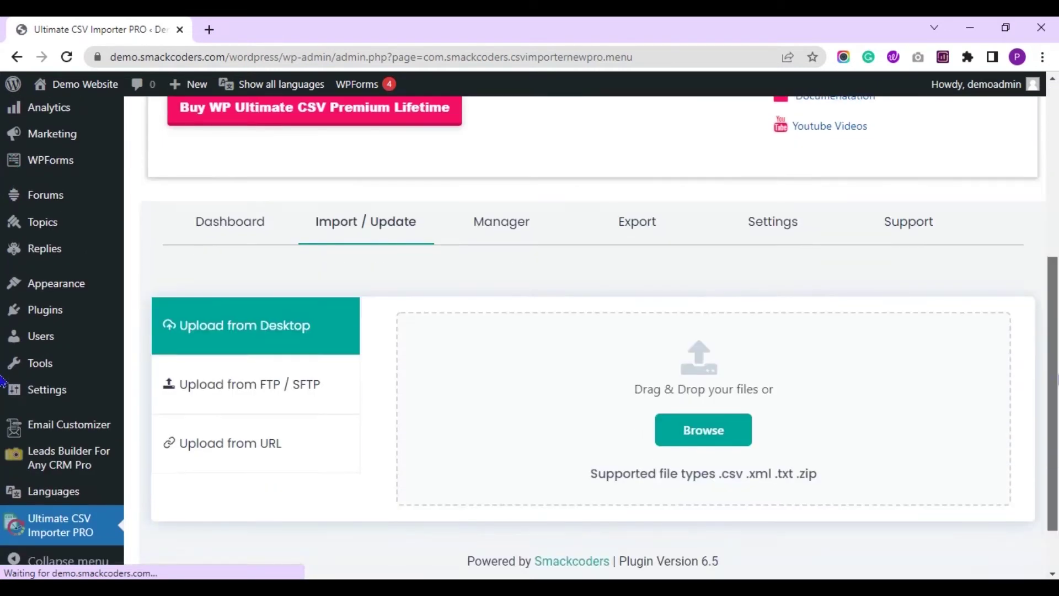
click(667, 197)
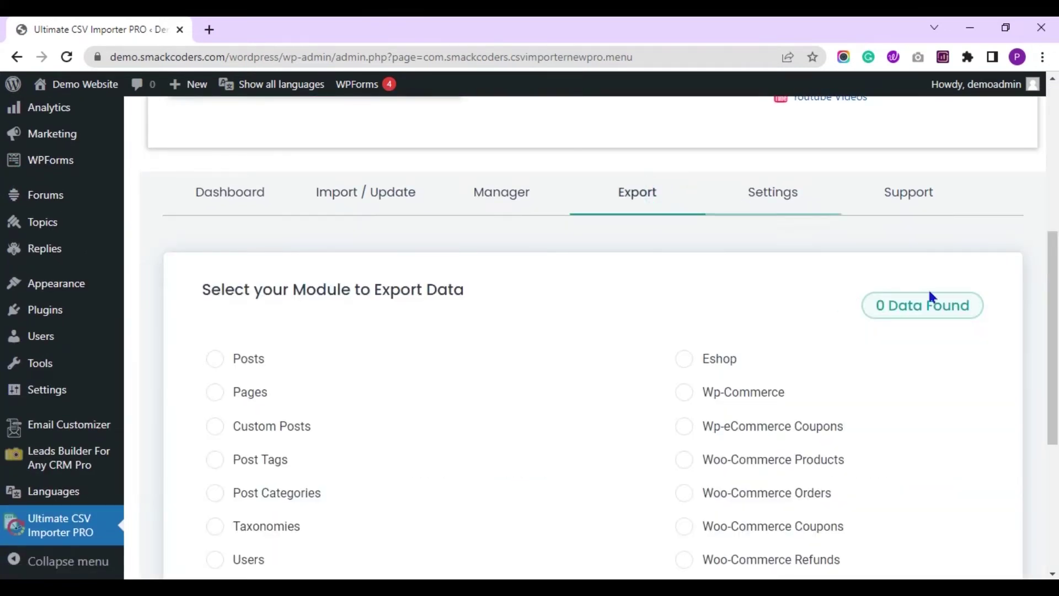
scroll(1047, 315, down, 2)
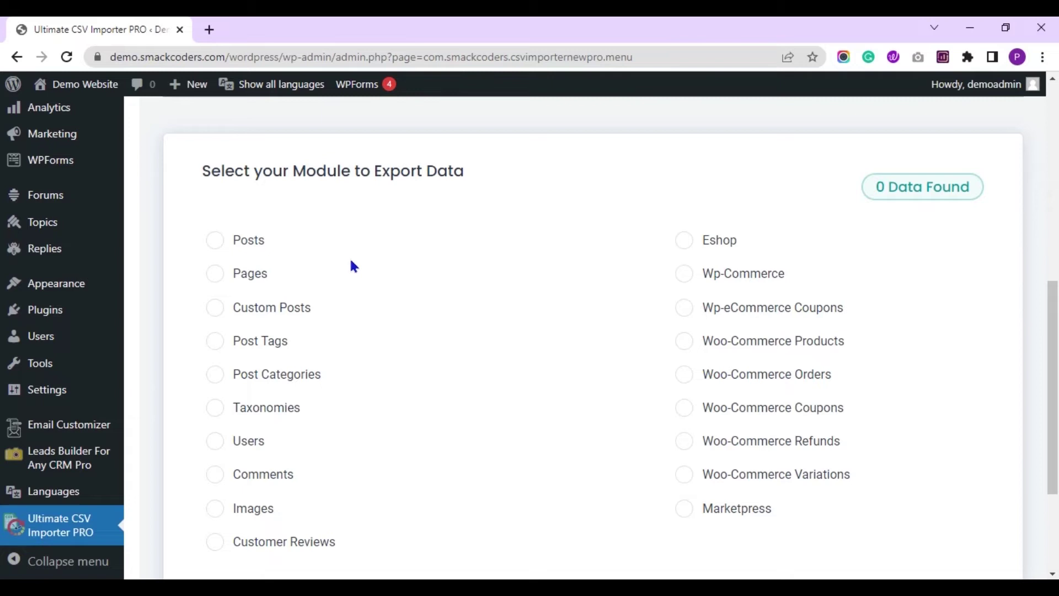
click(248, 241)
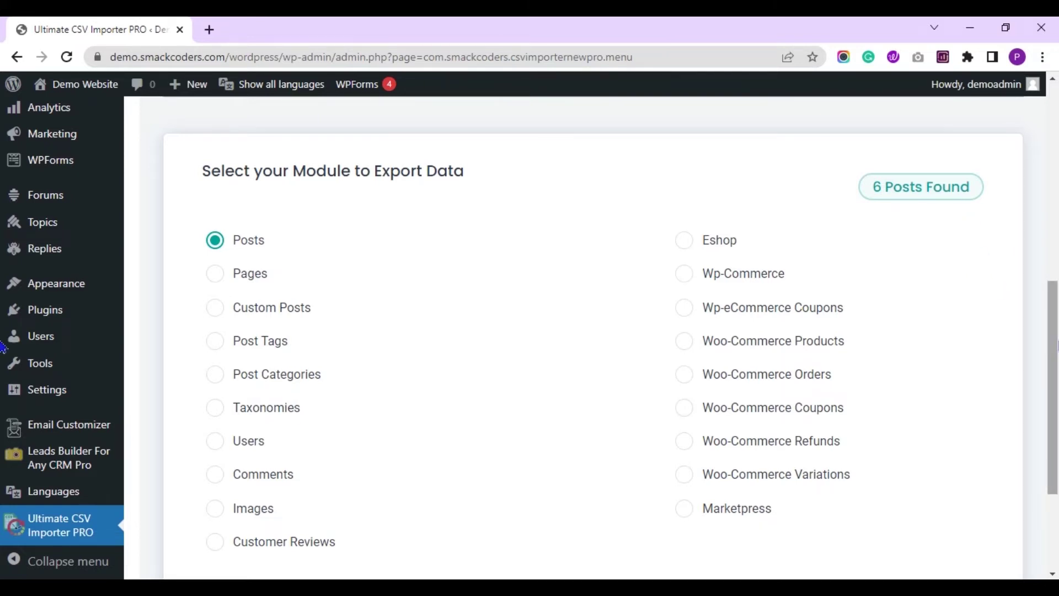
drag(1053, 339, 1038, 416)
Start a new mapping named wp-post-exp1 as a CSV export, leaving record splitting off.
click(937, 422)
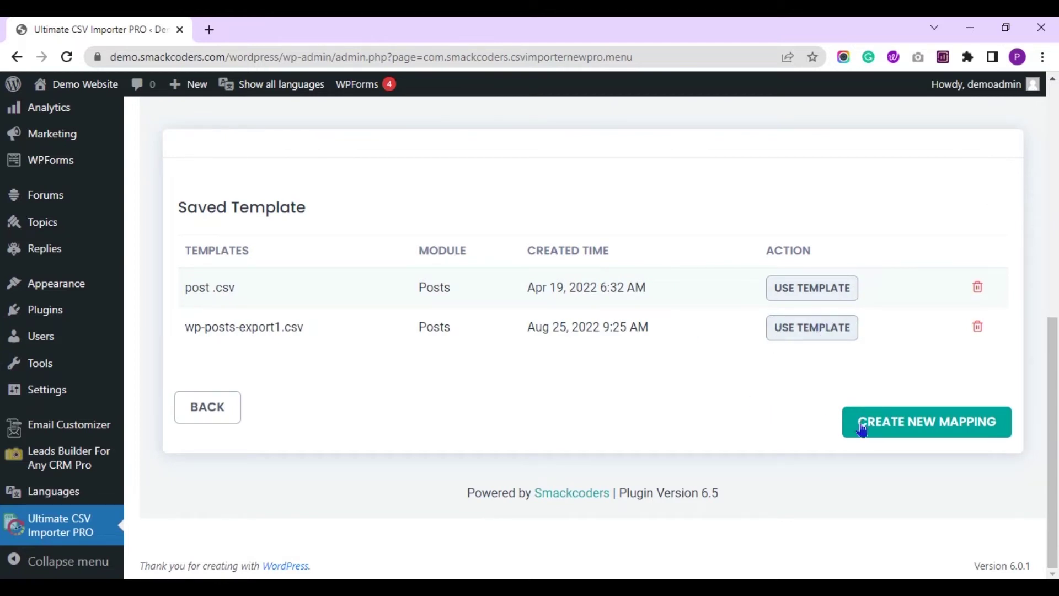
click(892, 432)
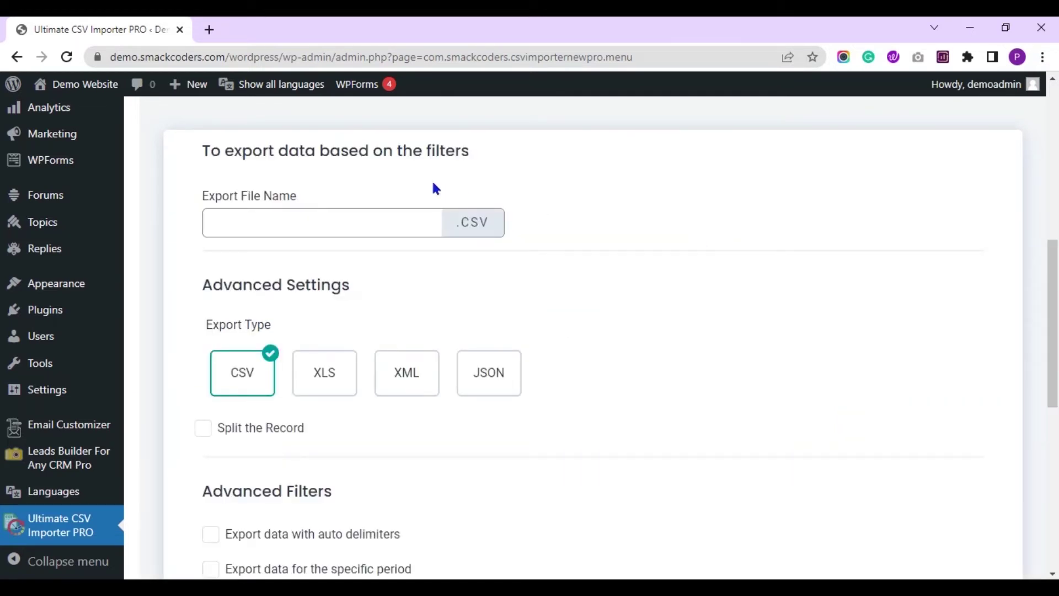
click(369, 225)
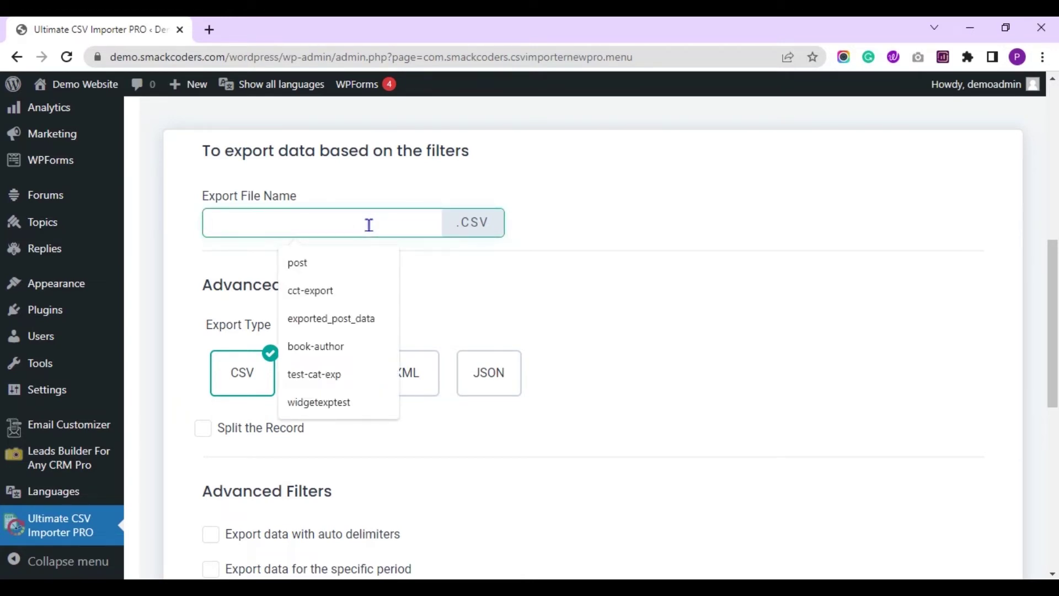
text(wp-p)
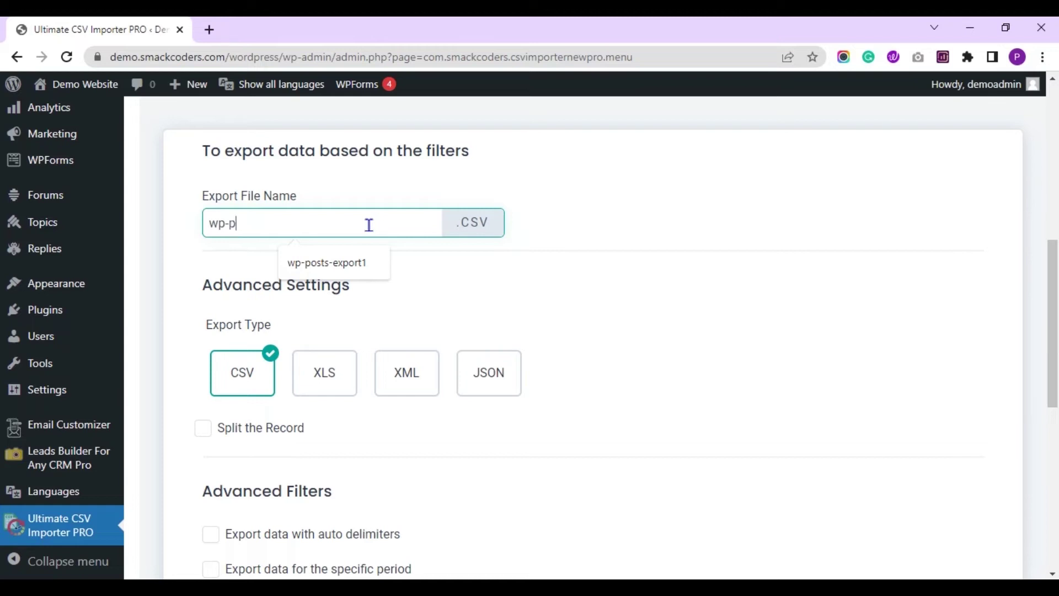
text(ost-exp1)
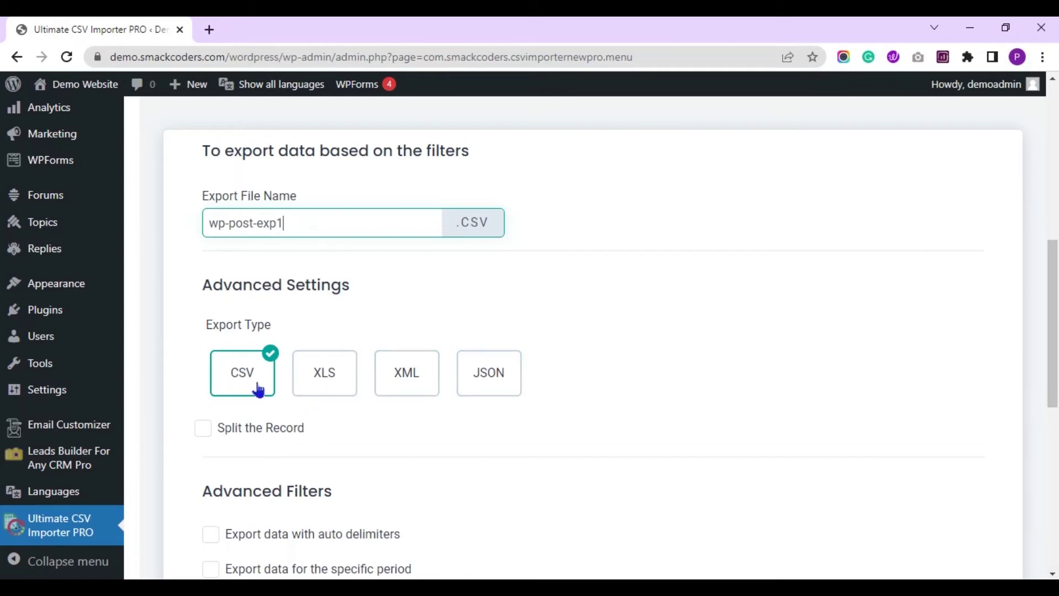
click(205, 429)
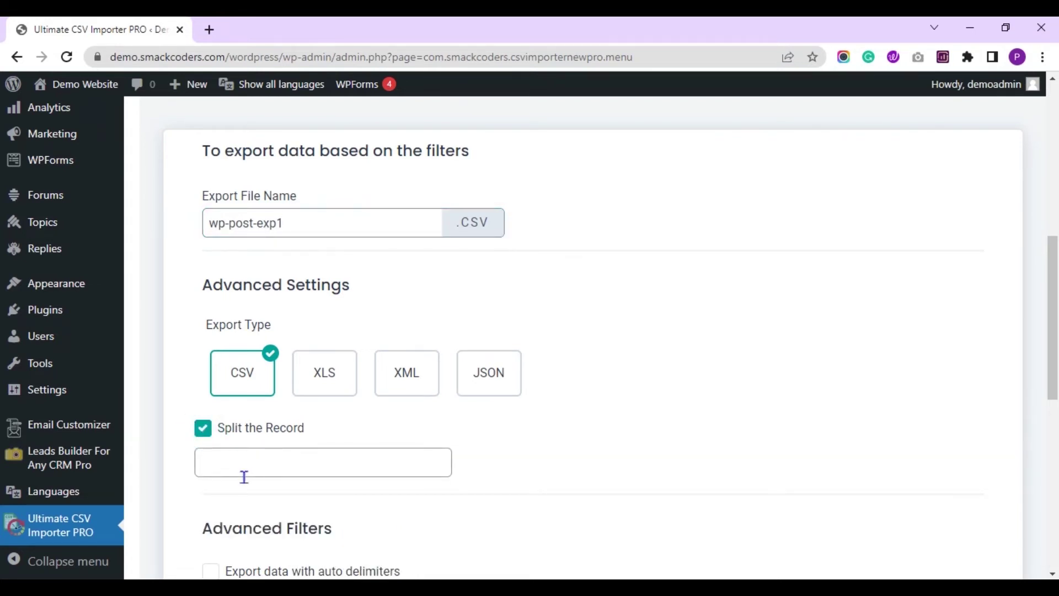
click(205, 434)
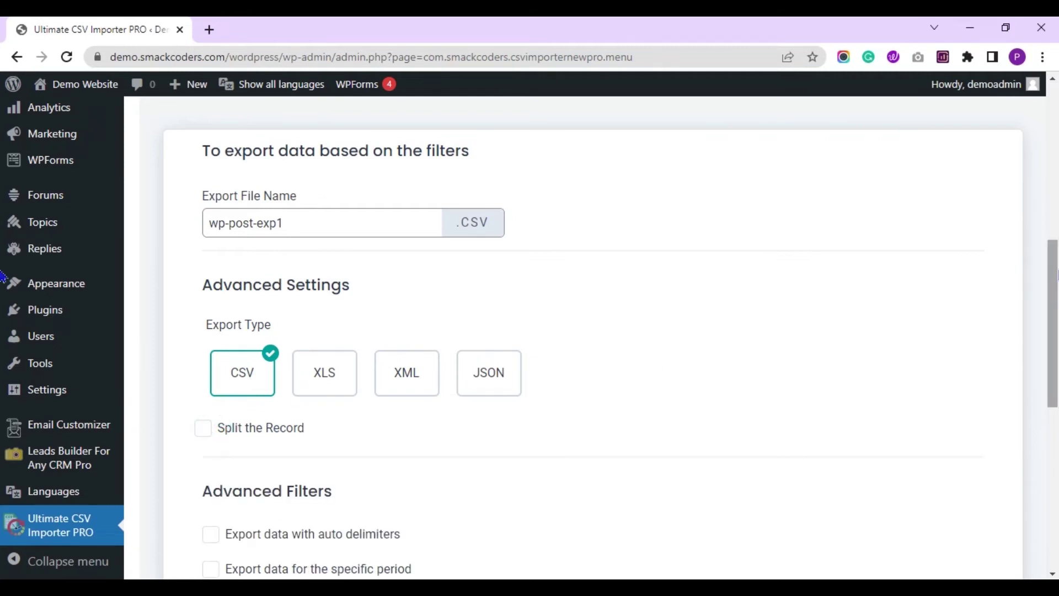
Try auto-delimiter export with the ',' delimiter in Advanced Filters, then switch it off.
scroll(1054, 369, down, 5)
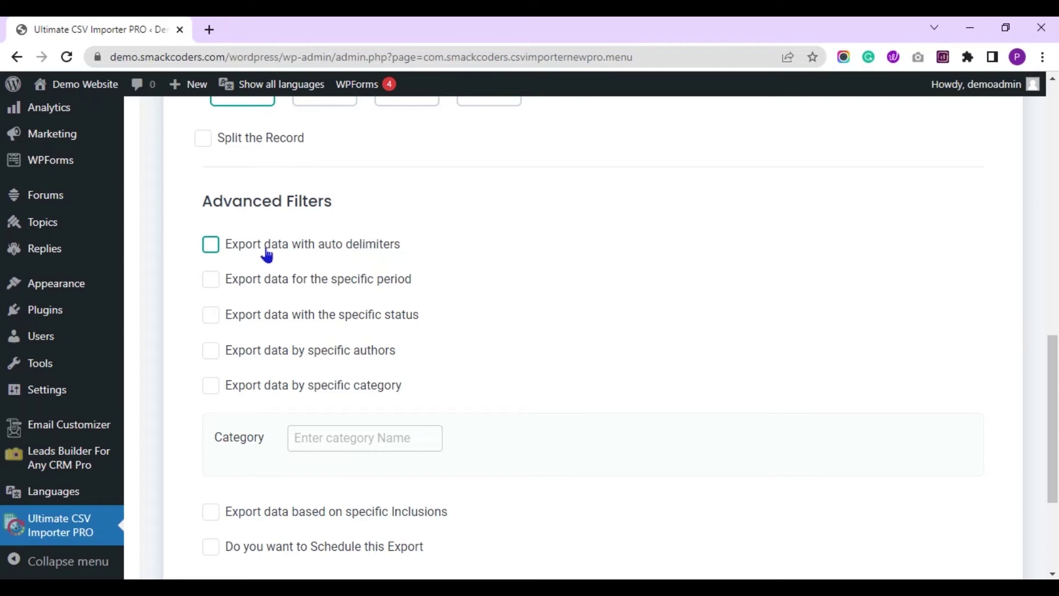
click(212, 246)
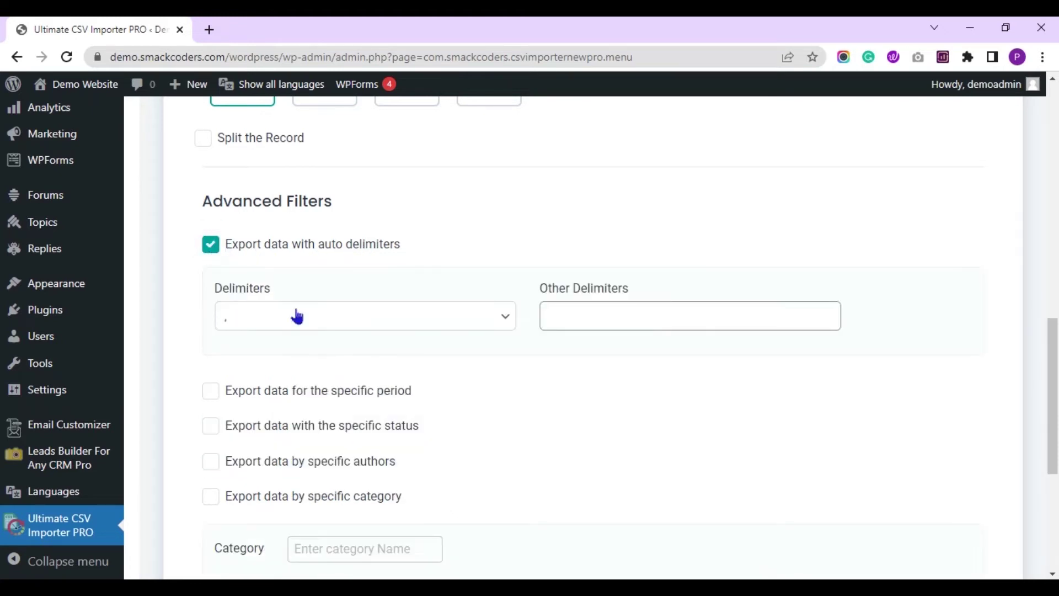
click(297, 318)
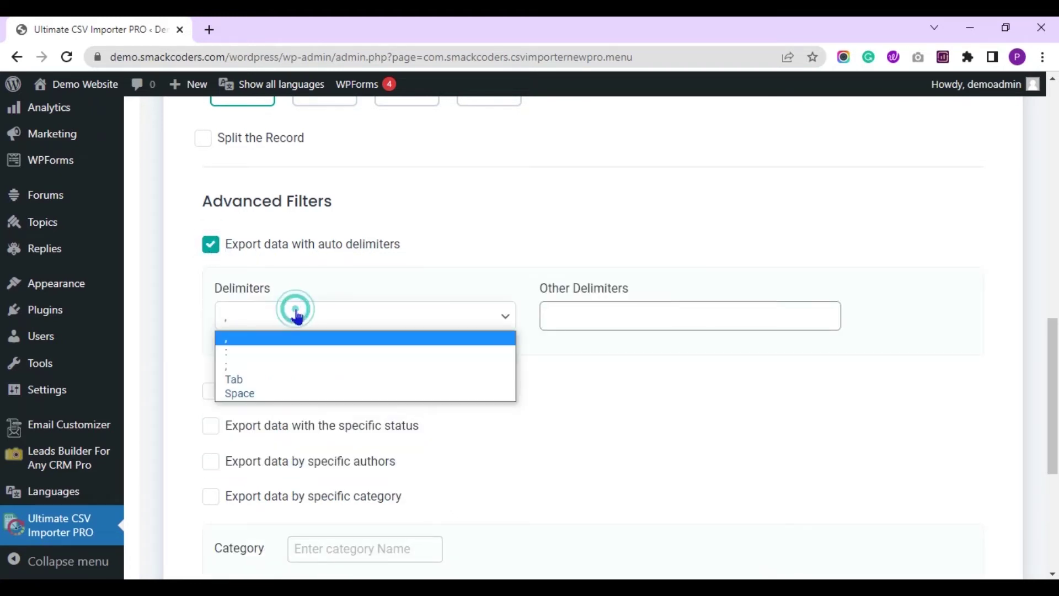
click(297, 317)
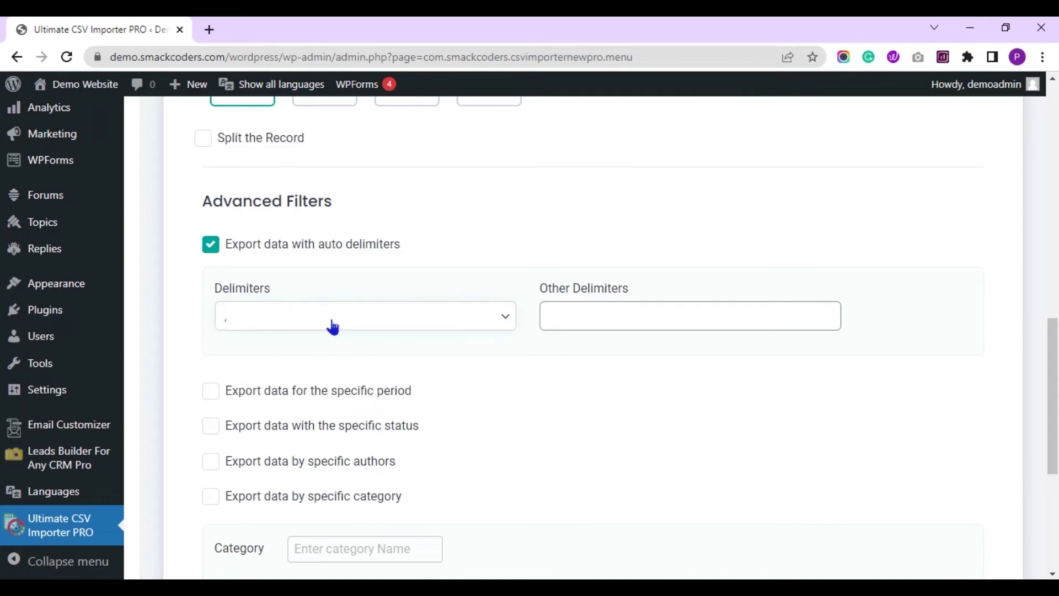
click(551, 312)
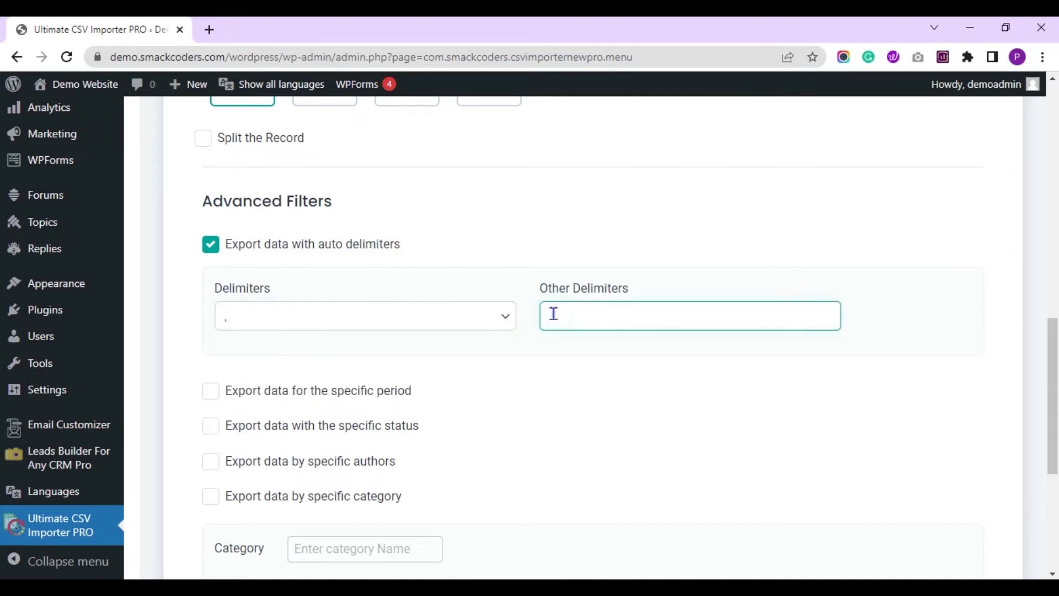
click(213, 247)
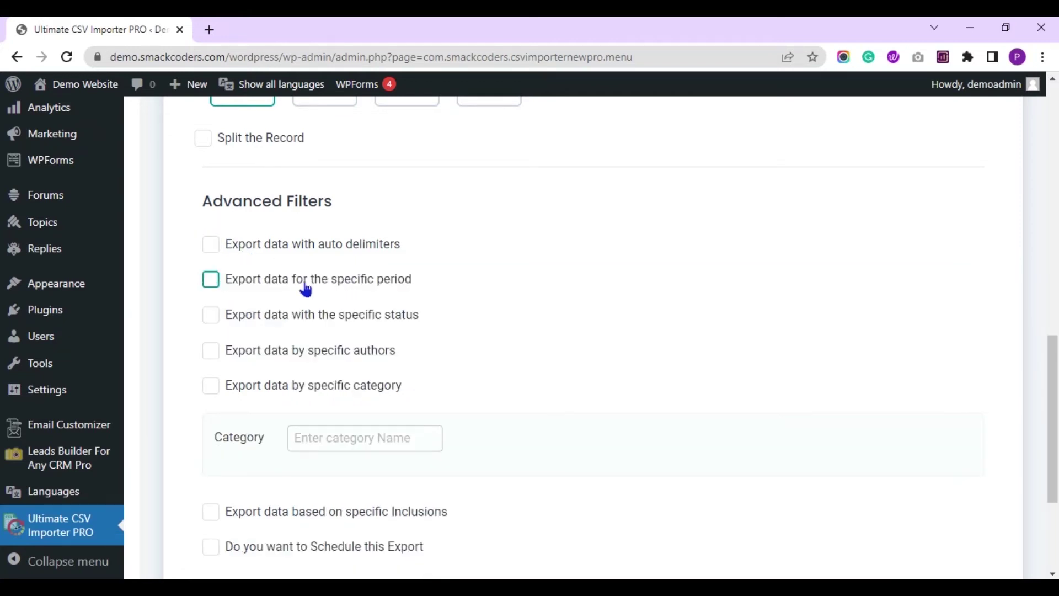
Try the specific-period and post-status filters, then turn both back off.
click(213, 283)
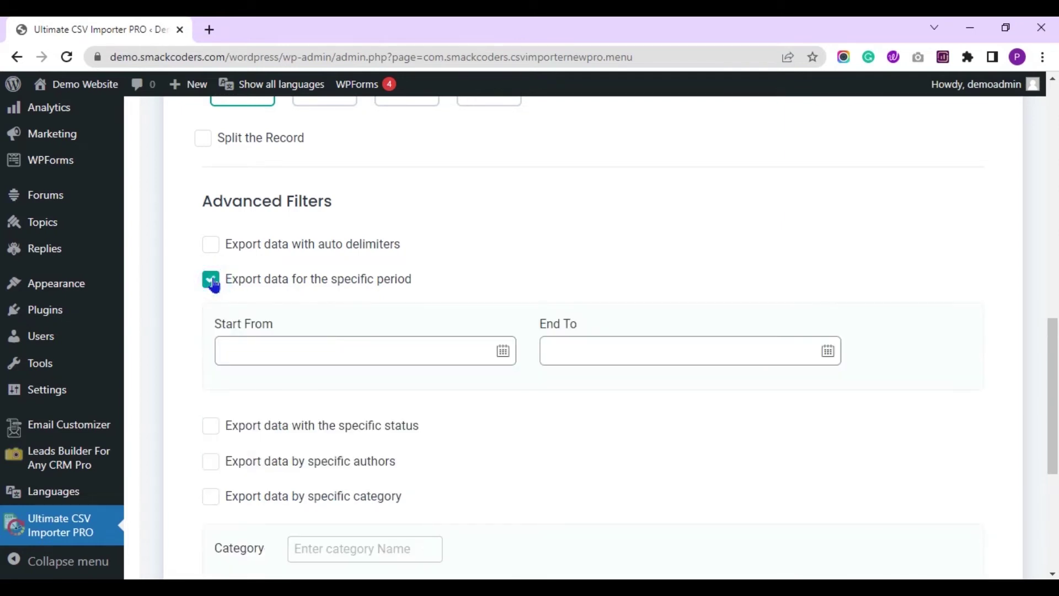
click(267, 349)
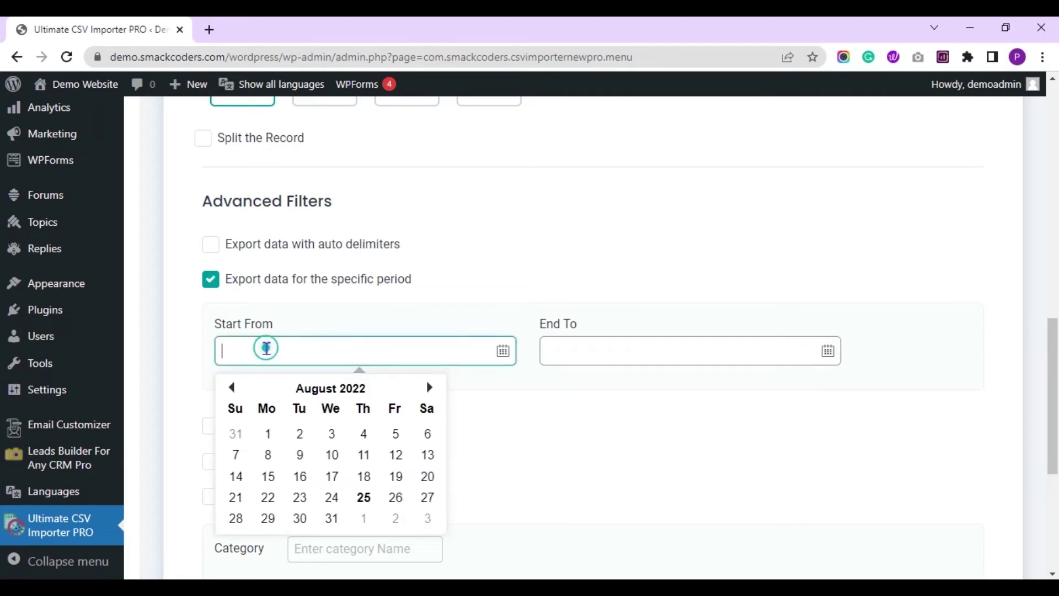
click(591, 340)
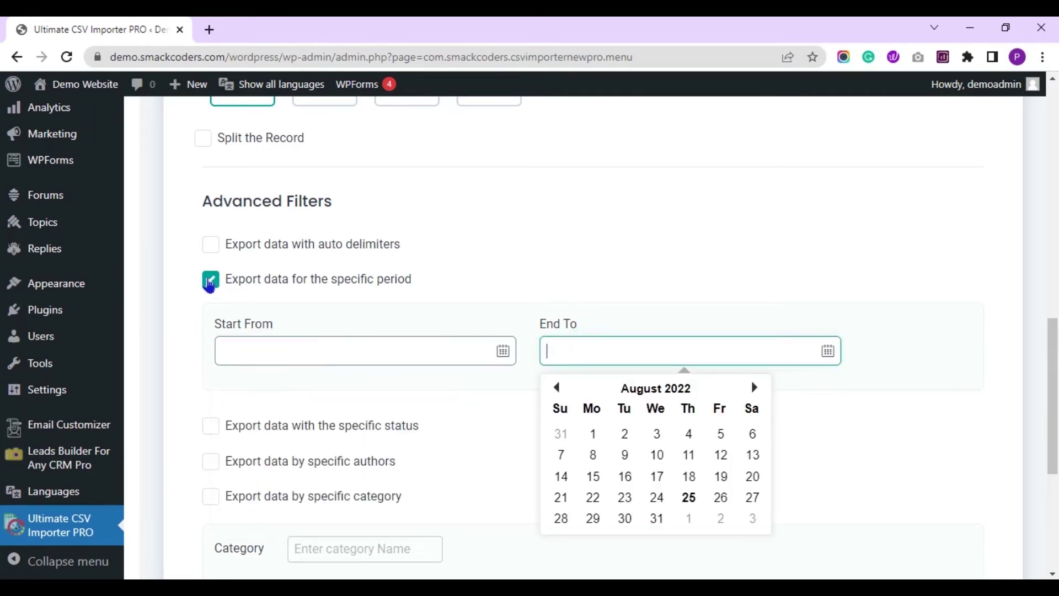
click(210, 281)
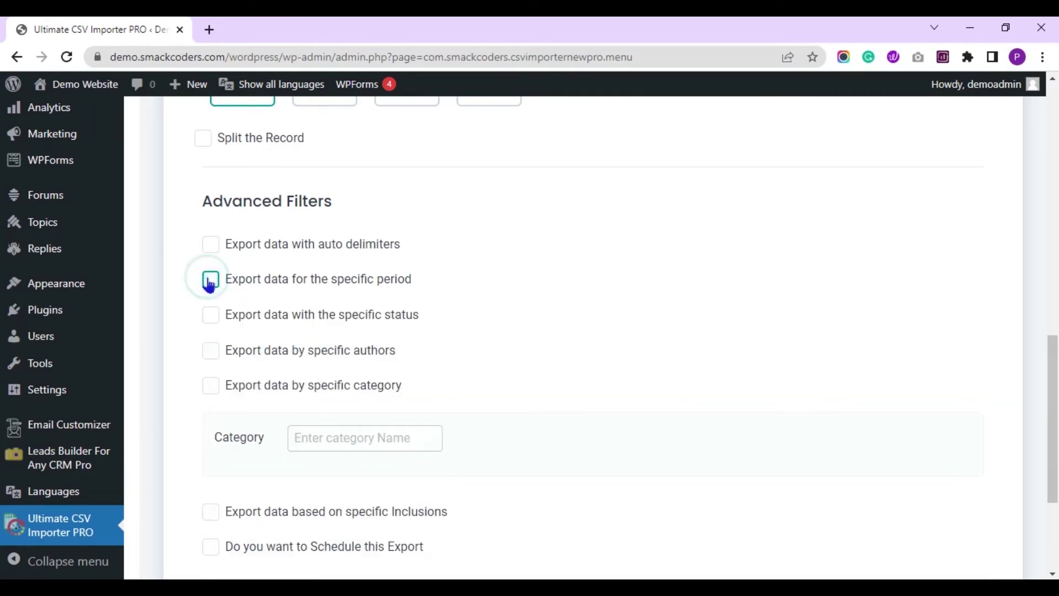
click(212, 316)
click(381, 391)
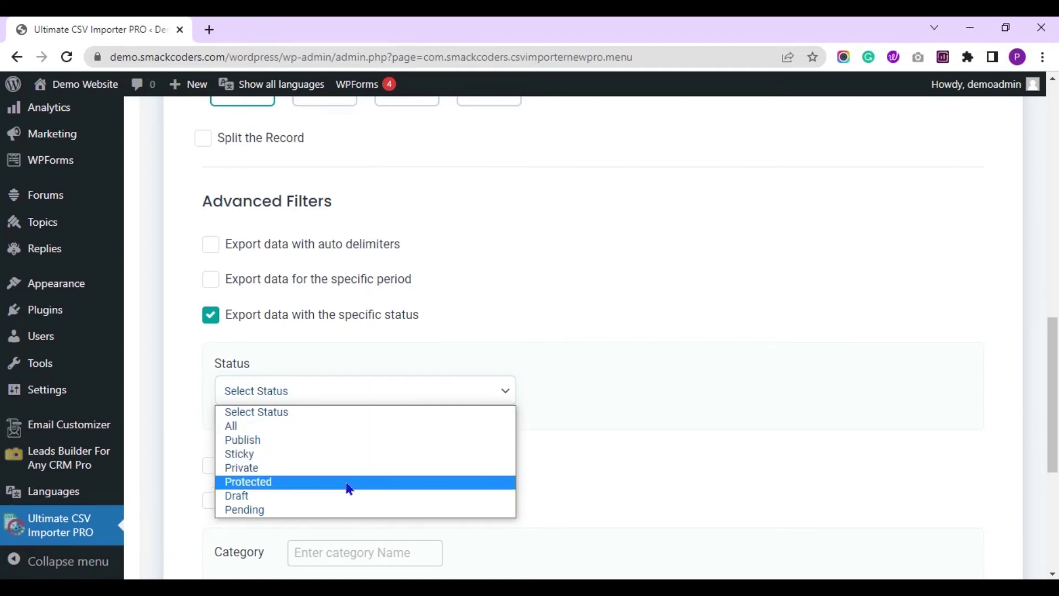
click(209, 318)
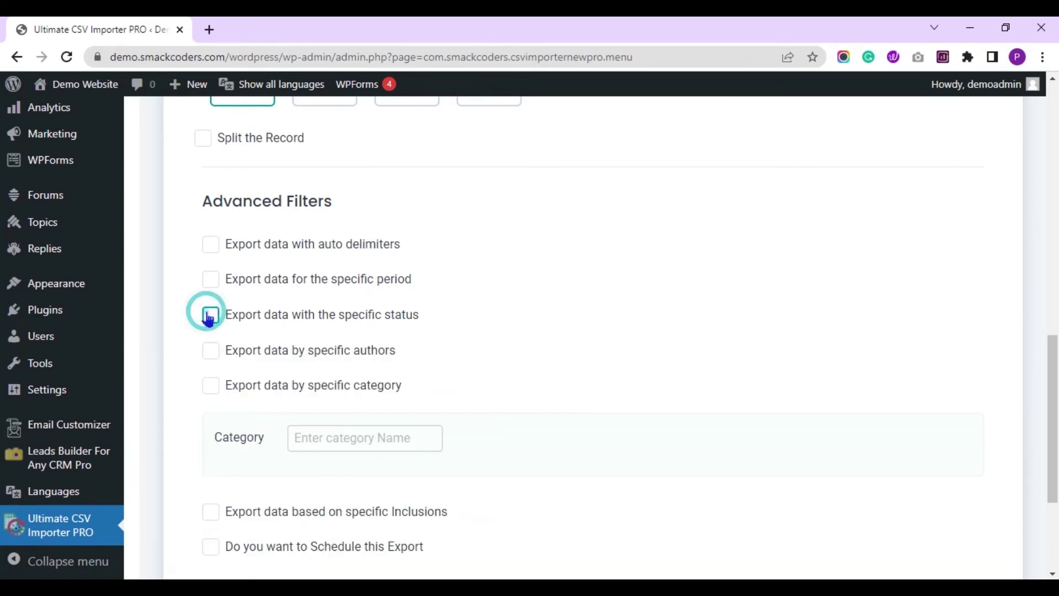
Try the author and category filters, turn them off, and reach the BACK and EXPORT buttons.
click(218, 356)
click(290, 426)
click(290, 426)
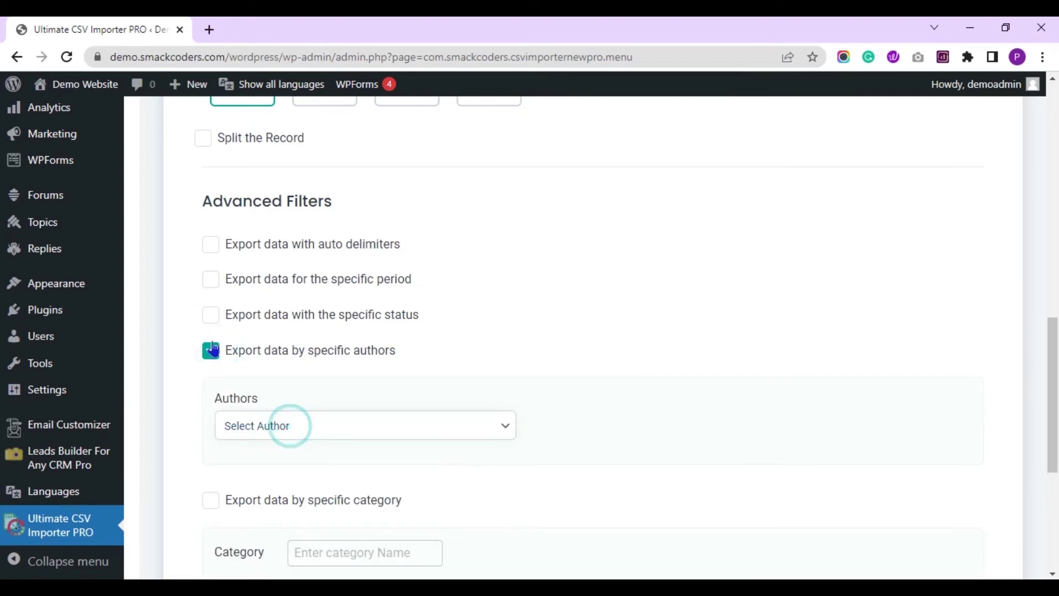
click(212, 345)
click(213, 390)
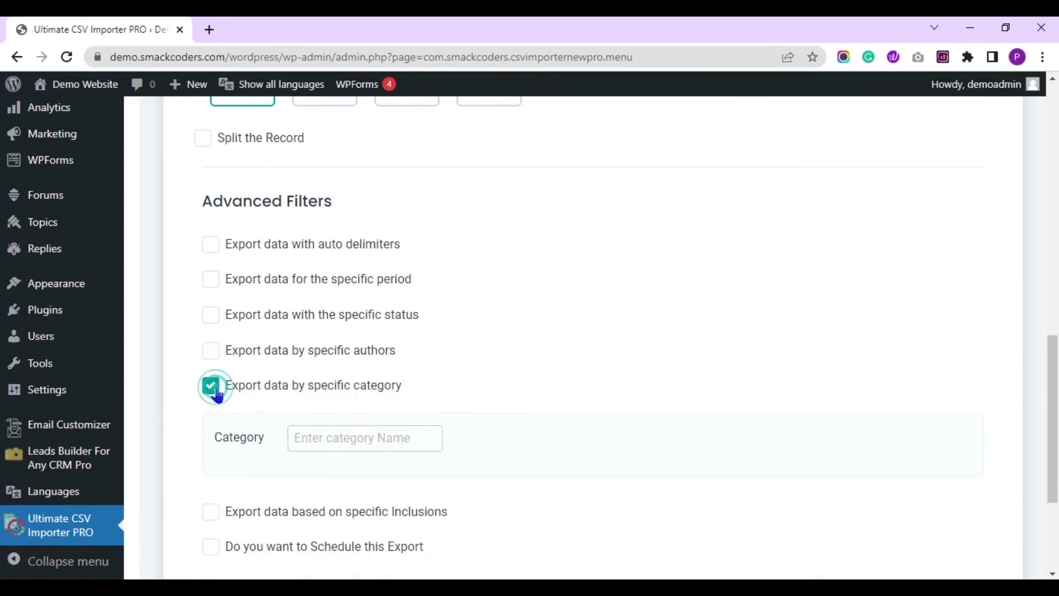
click(343, 434)
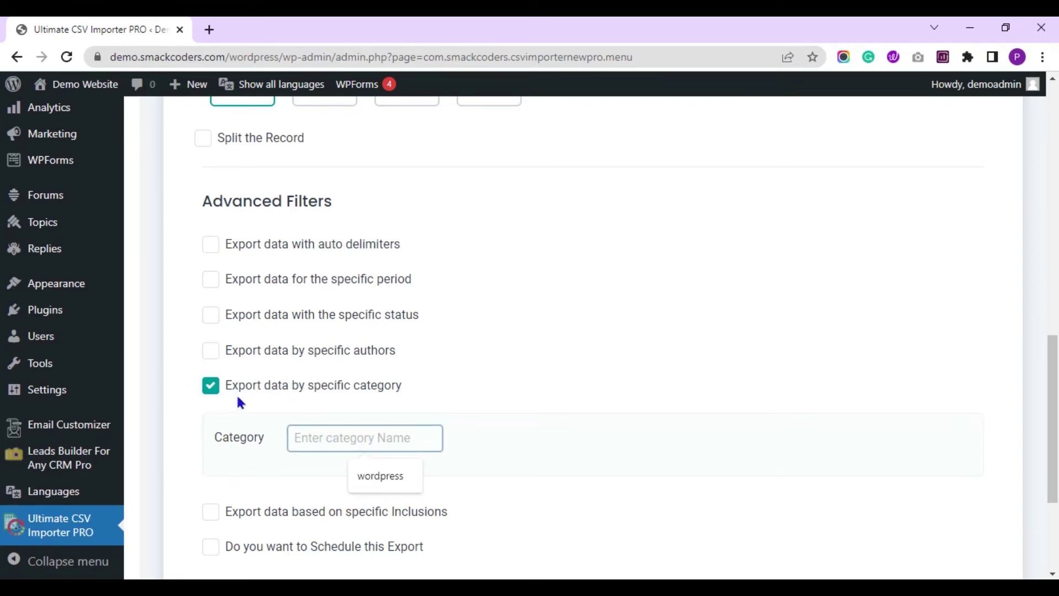
click(213, 388)
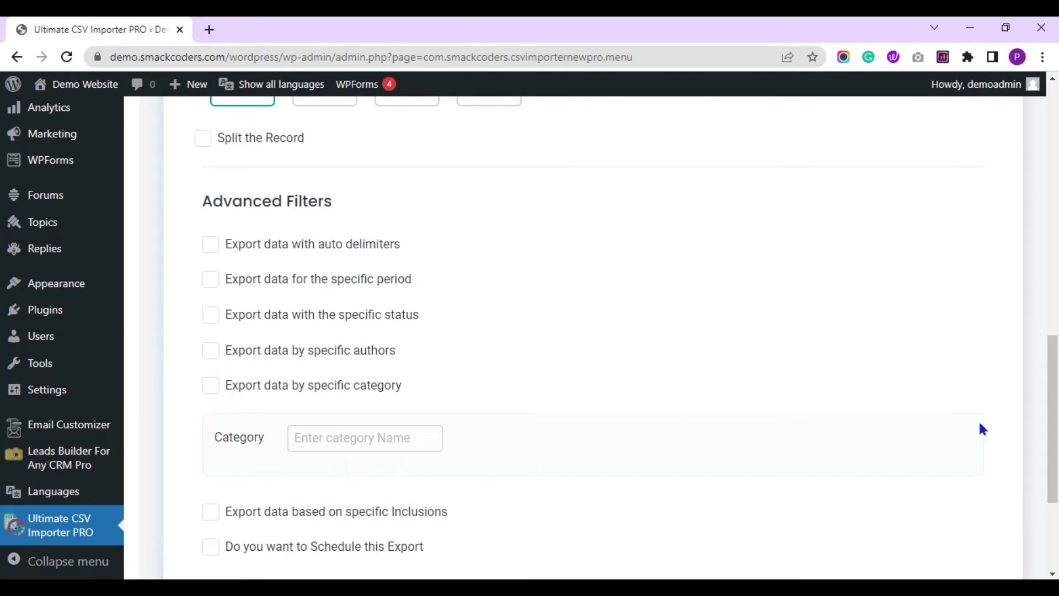
drag(1053, 387, 1053, 454)
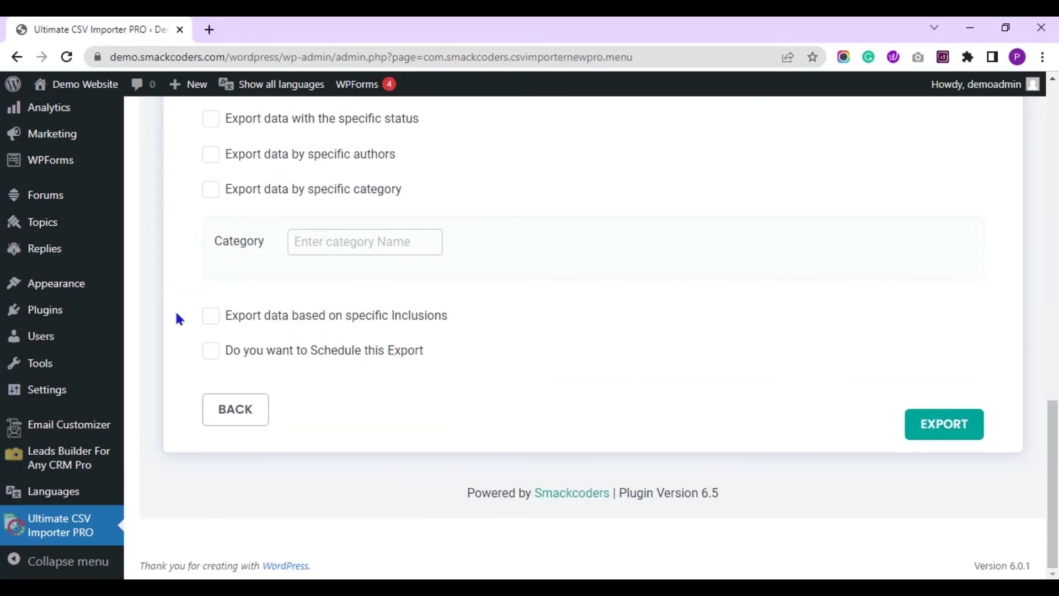
click(211, 317)
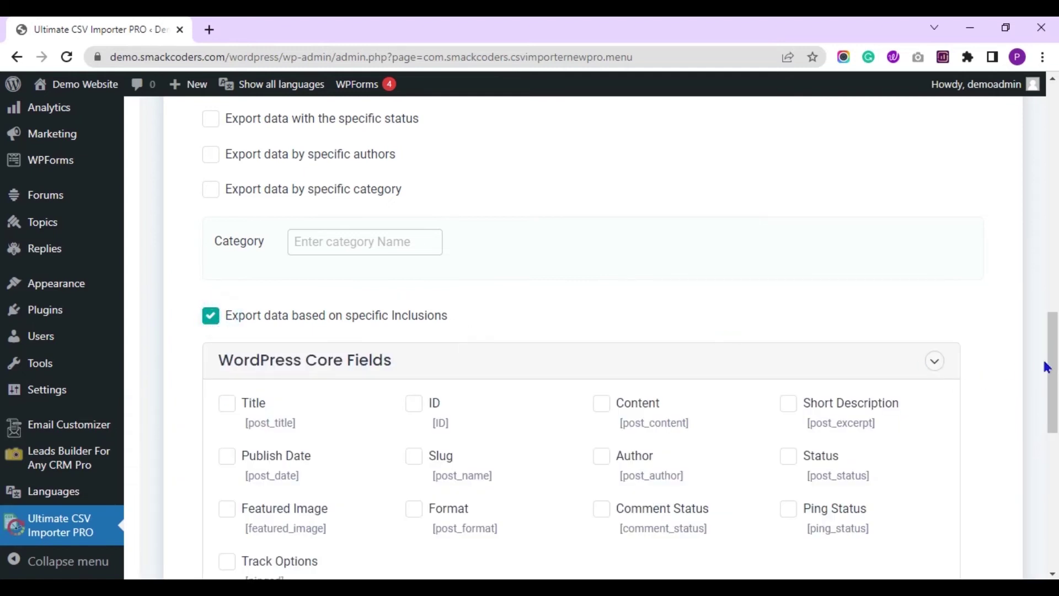
drag(1052, 369, 1051, 418)
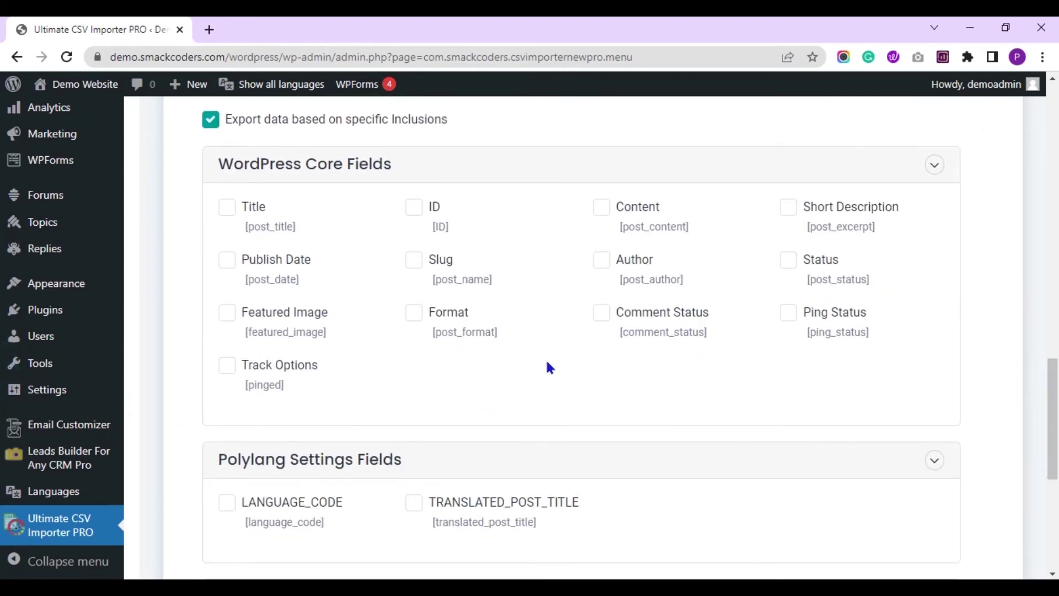
click(228, 209)
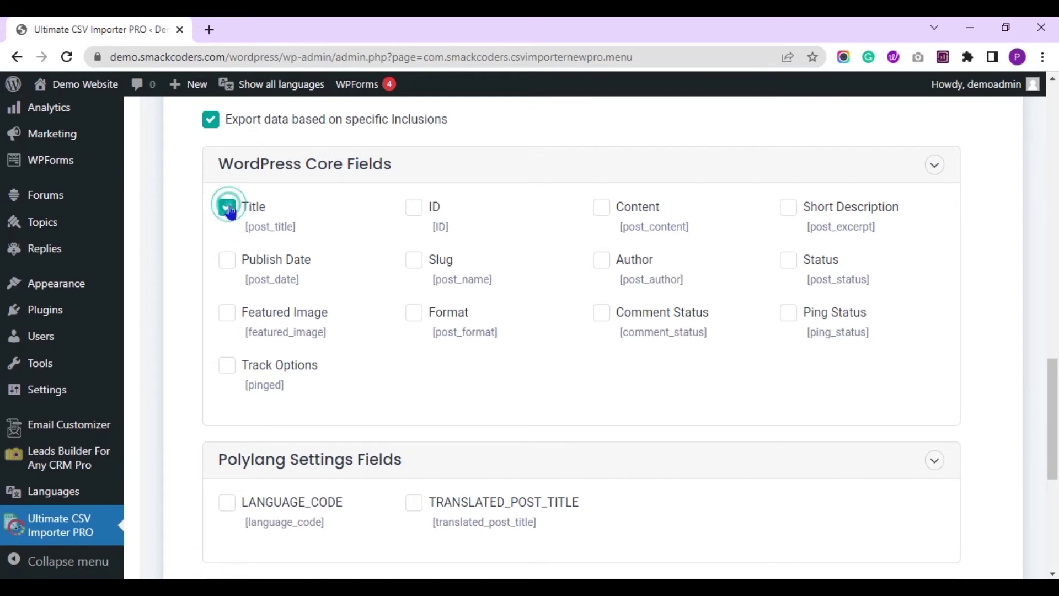
click(416, 210)
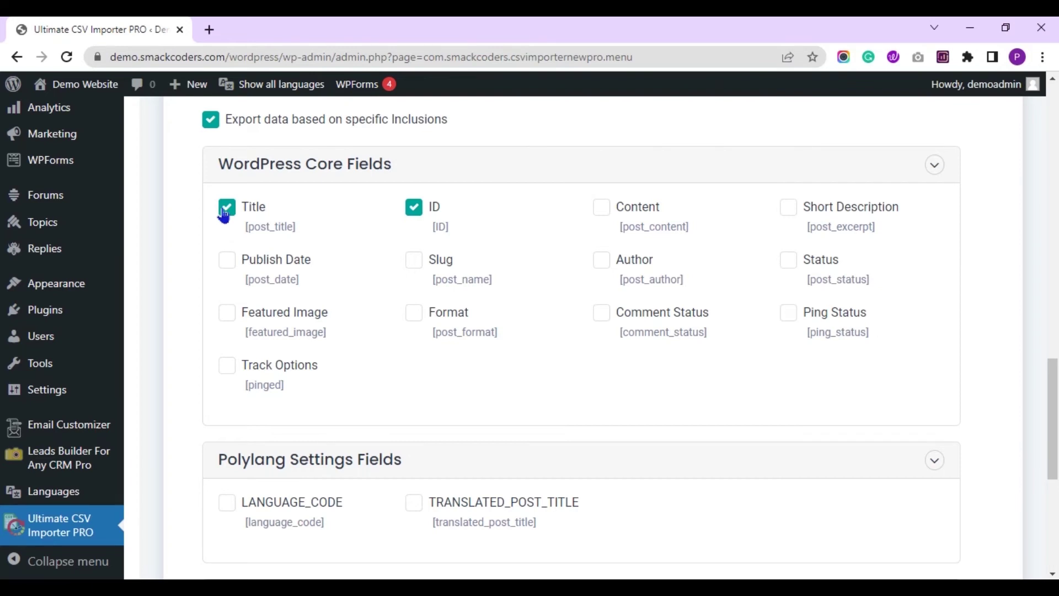
click(225, 214)
click(414, 209)
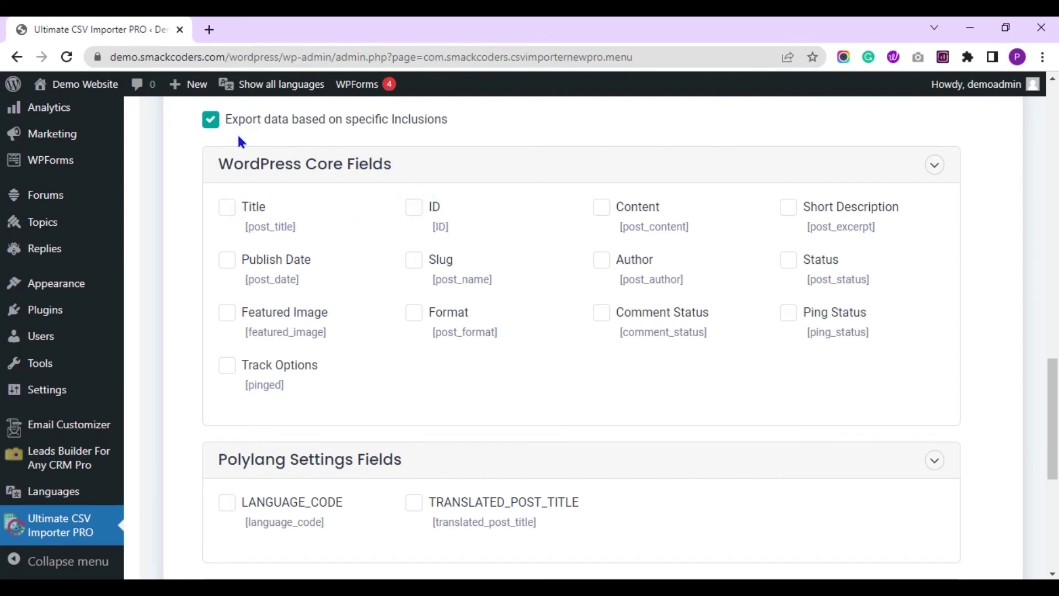
click(212, 122)
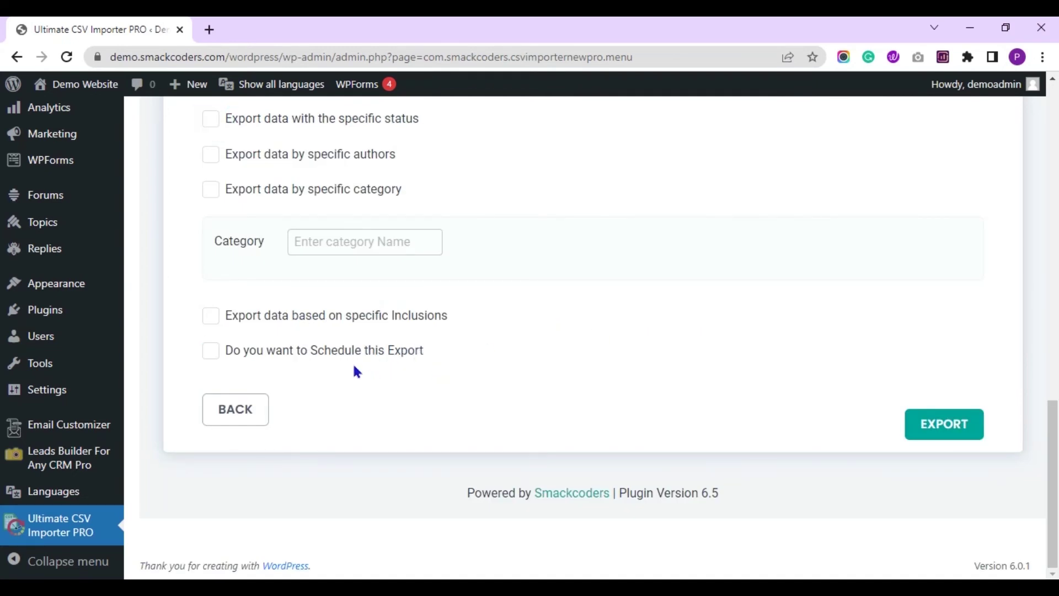
click(210, 353)
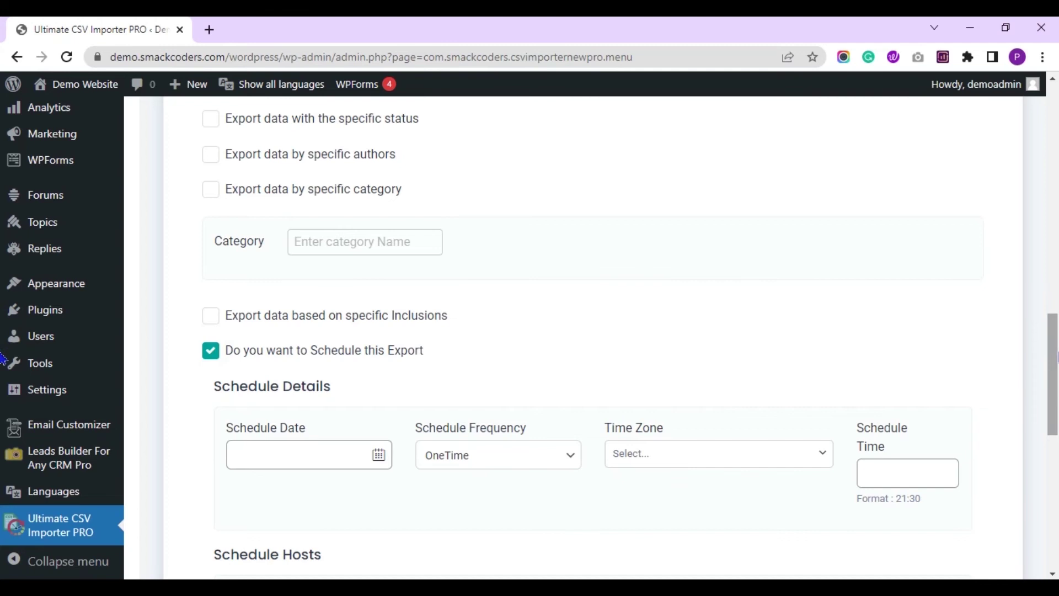
drag(1053, 329, 1053, 384)
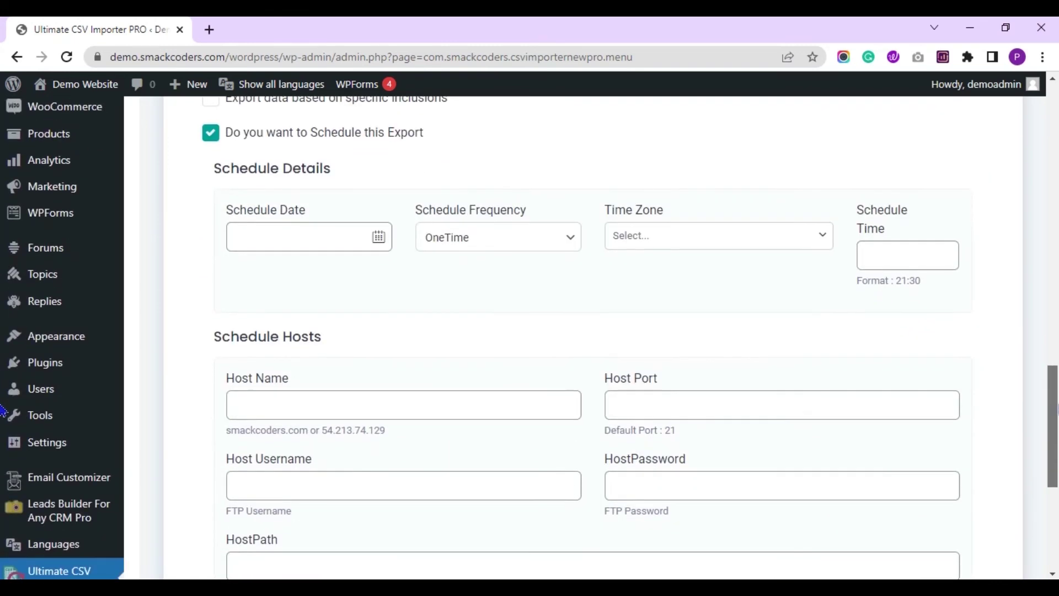
click(343, 233)
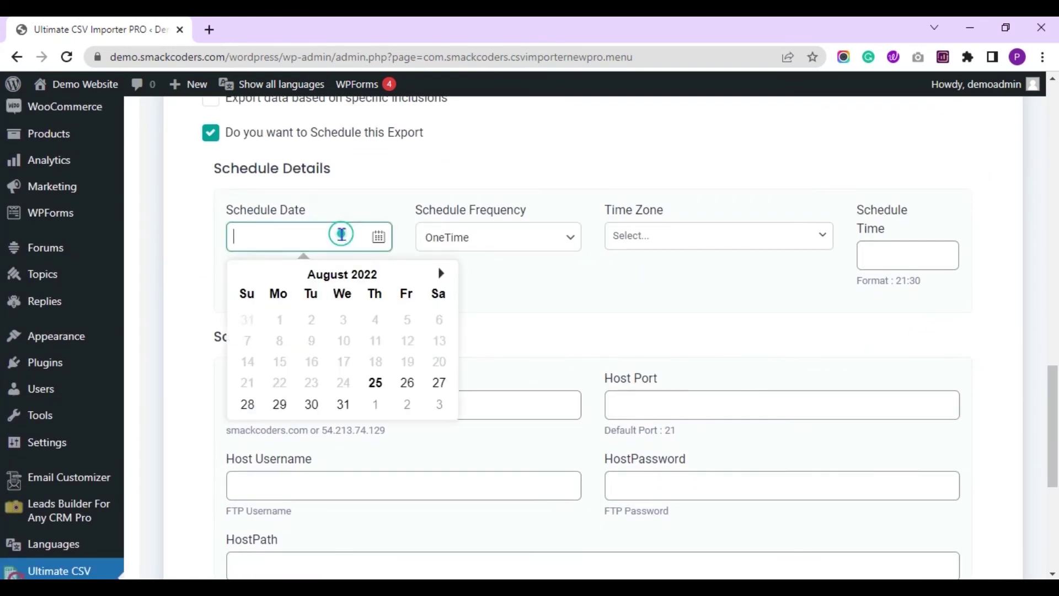
click(477, 238)
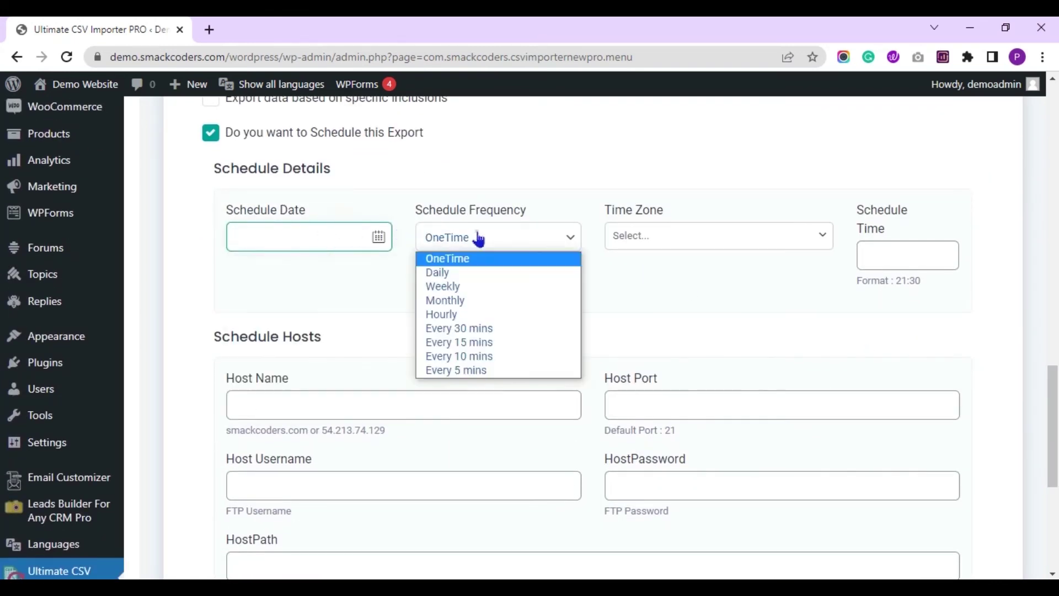
click(664, 237)
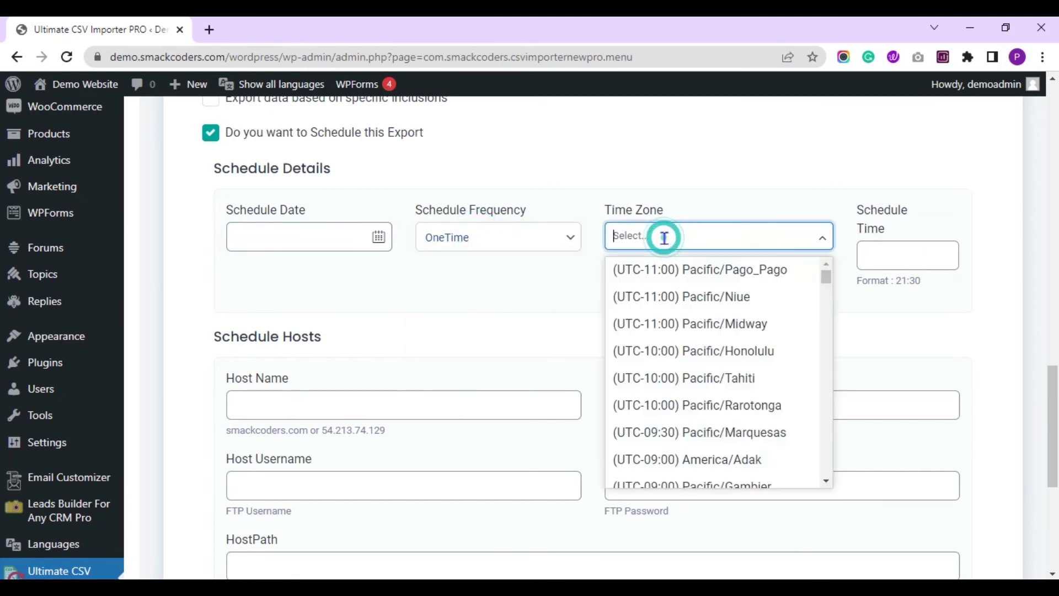
click(869, 241)
click(894, 246)
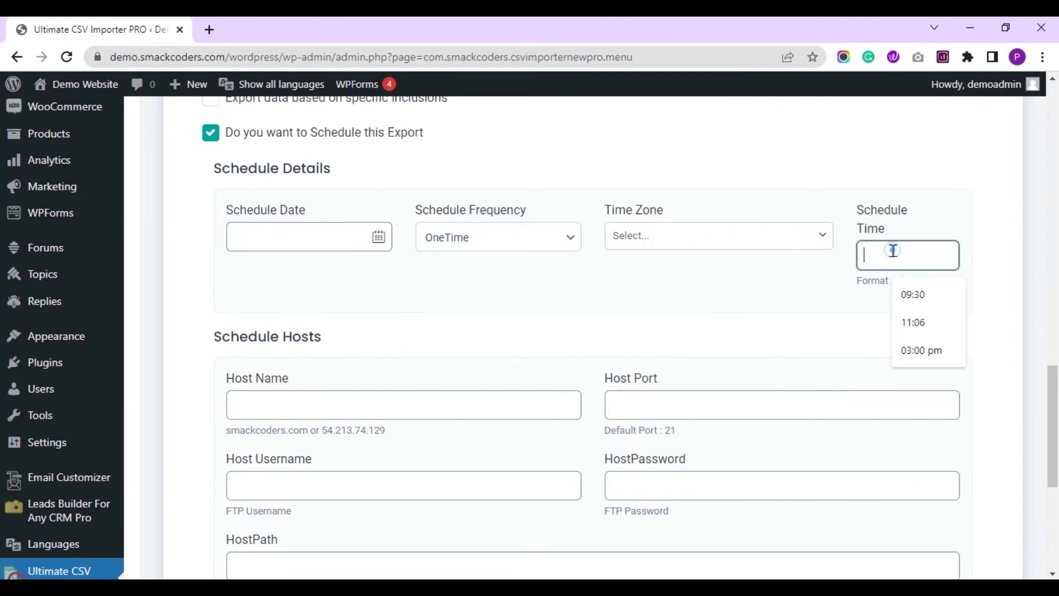
click(764, 303)
drag(1054, 390, 1053, 434)
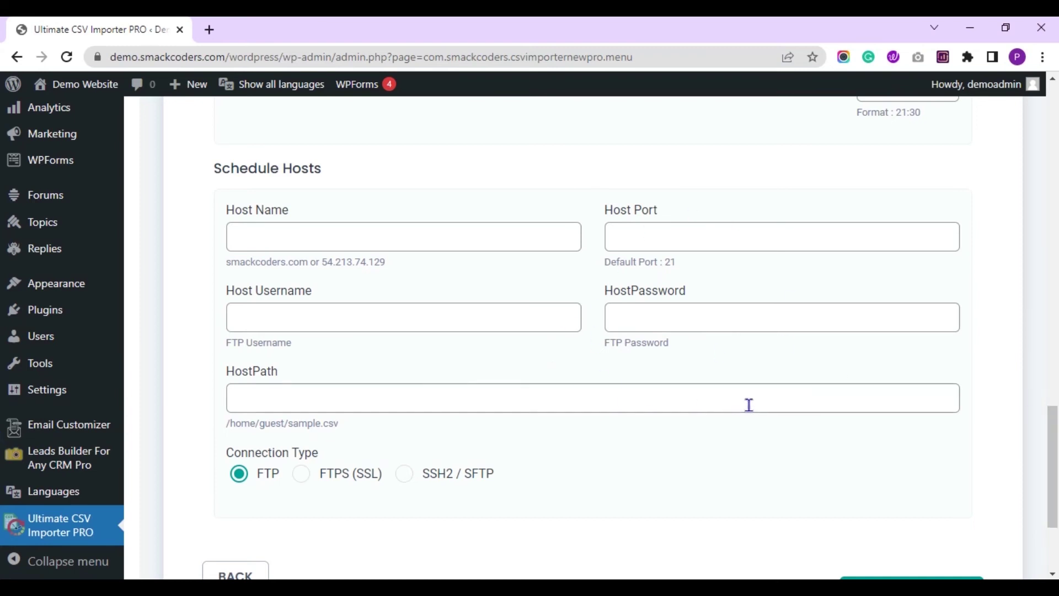
drag(1054, 450, 1053, 398)
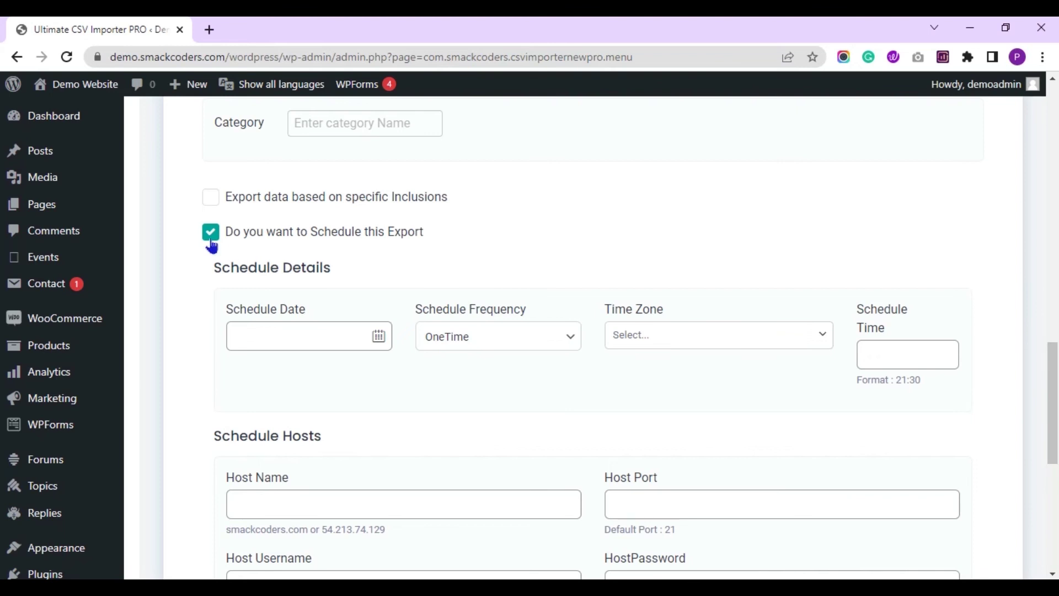
Run the export unscheduled to 6 of 6 records and download wp-post-exp1.csv.
click(211, 234)
drag(1055, 383, 1056, 406)
click(959, 447)
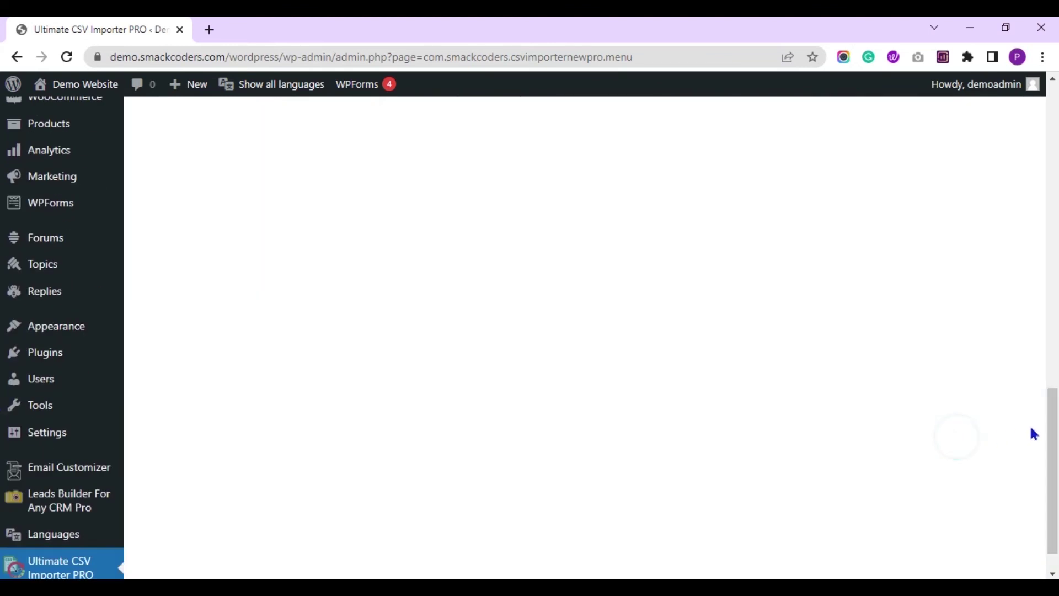
scroll(1054, 331, up, 1)
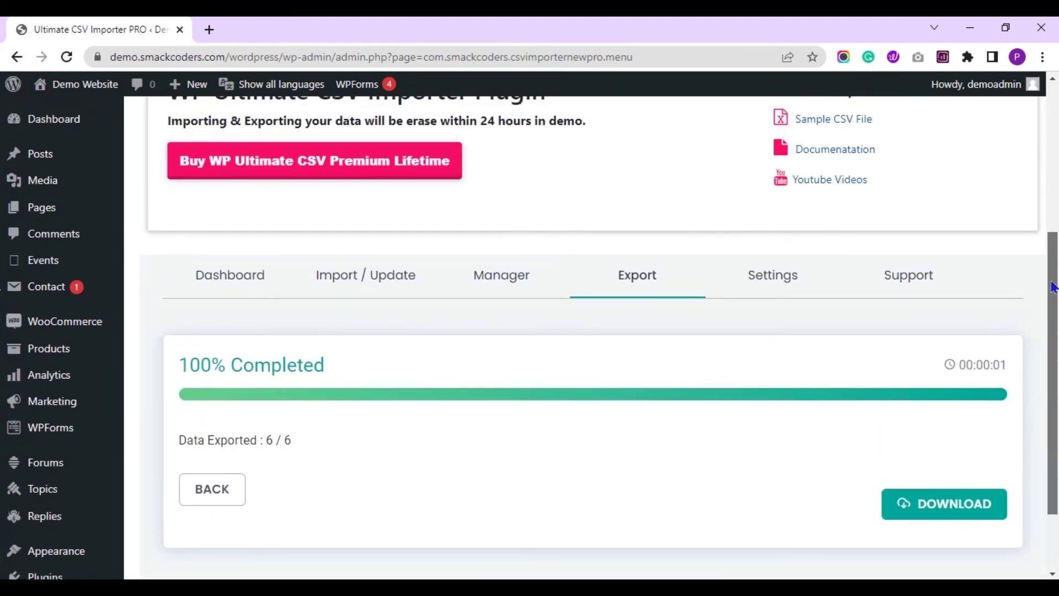
scroll(852, 375, down, 1)
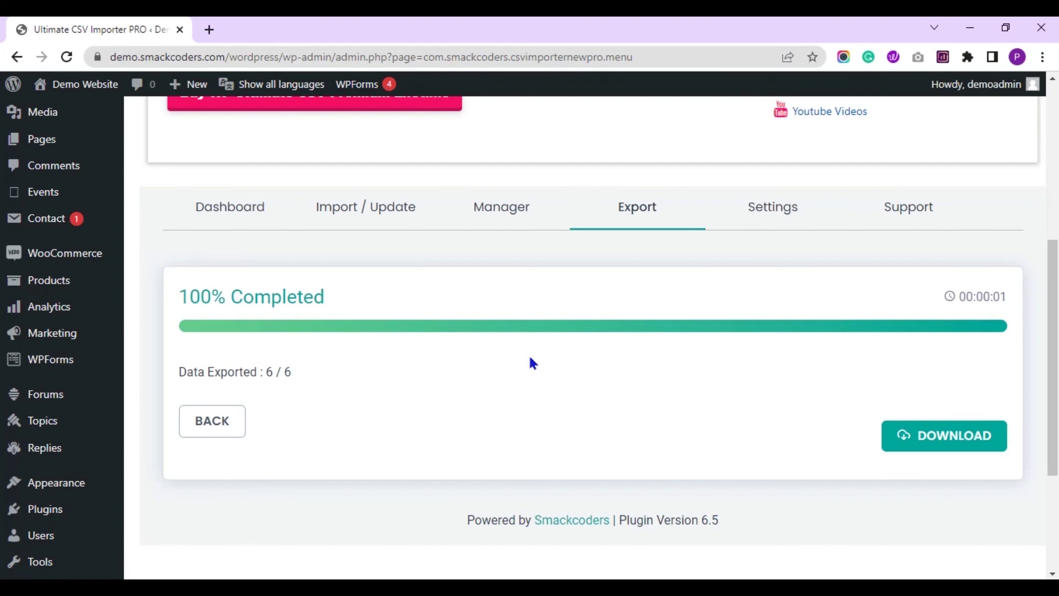
click(906, 434)
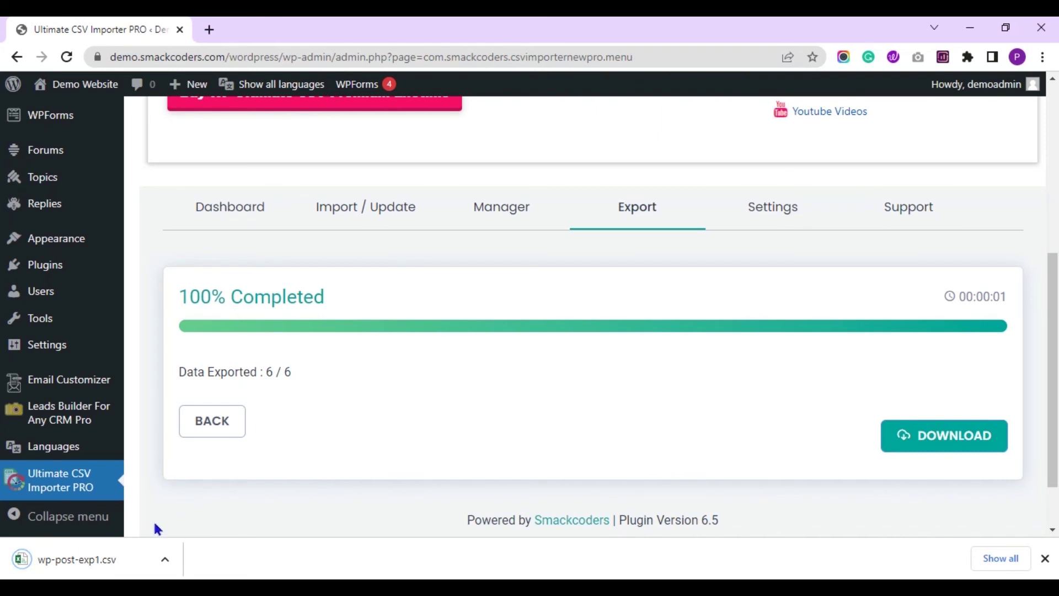
Open wp-post-exp1.csv in Excel and dismiss the Office Activation Wizard.
click(86, 563)
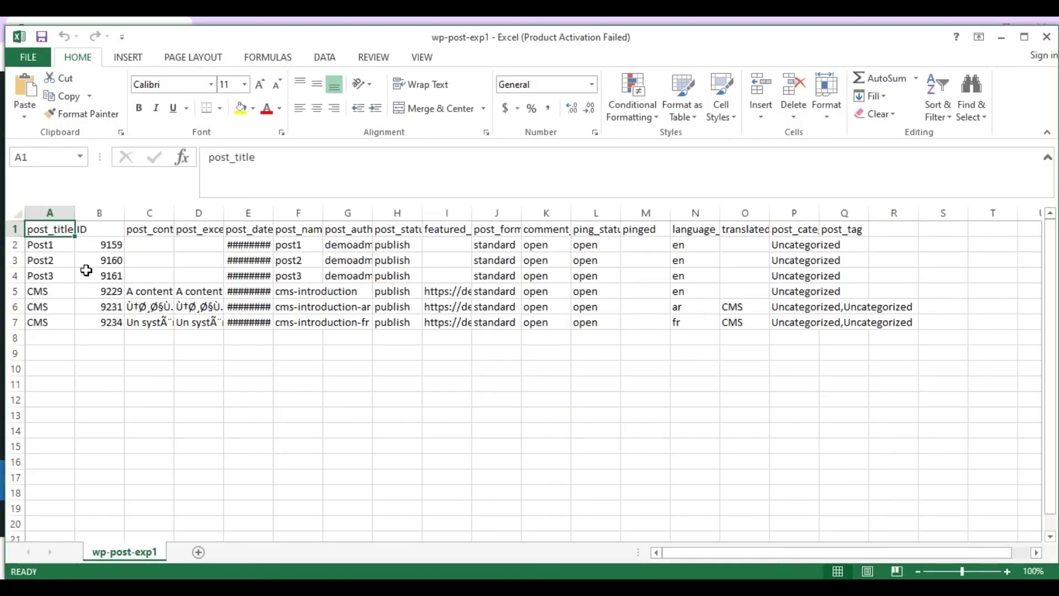
click(149, 293)
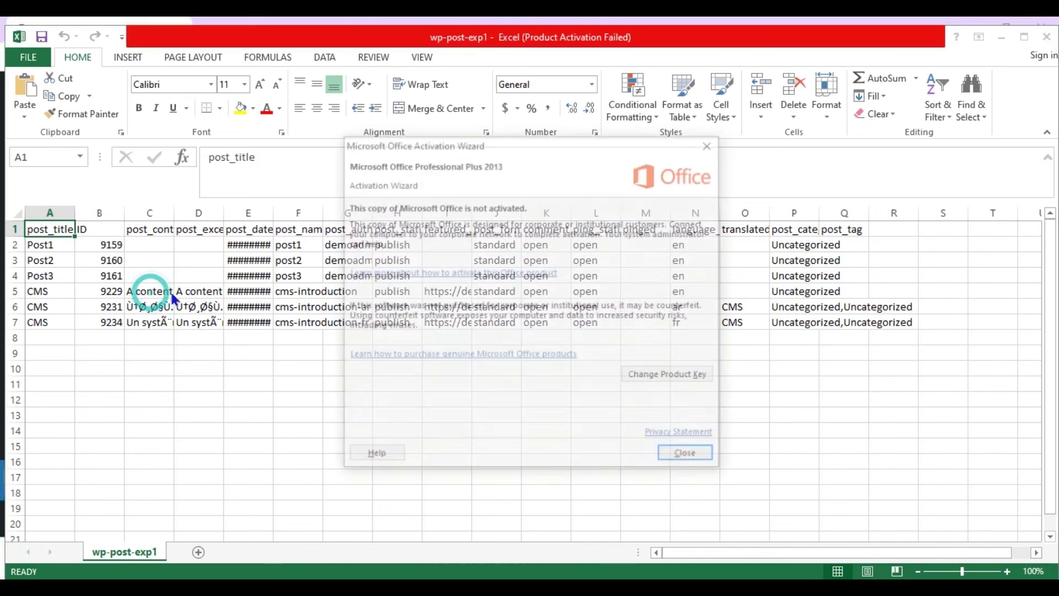
click(707, 146)
click(369, 288)
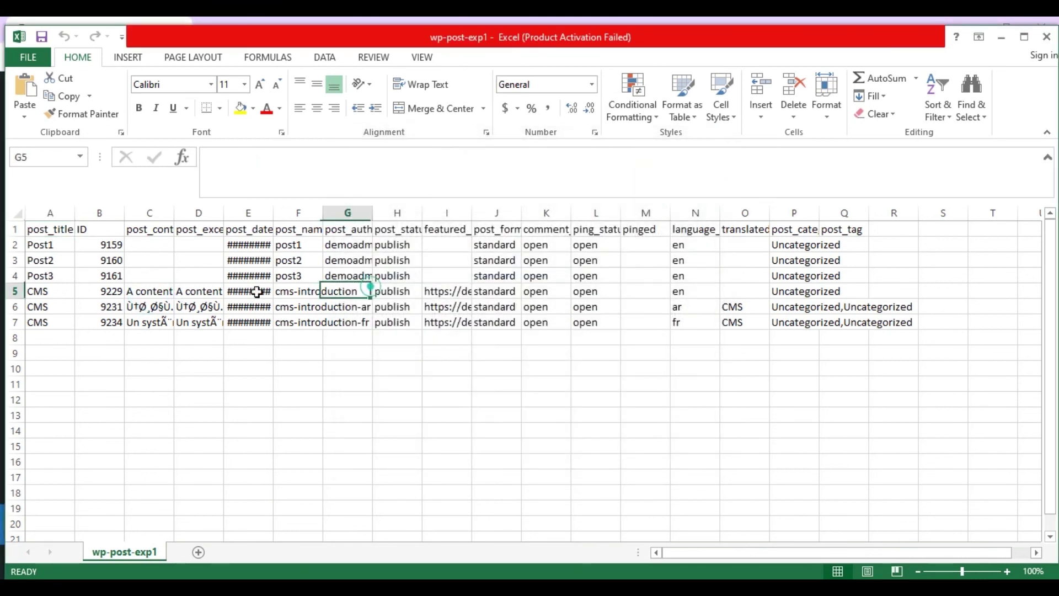
Inspect the CMS post's English, Arabic and French content in cells C5–C7.
click(152, 290)
key(Down)
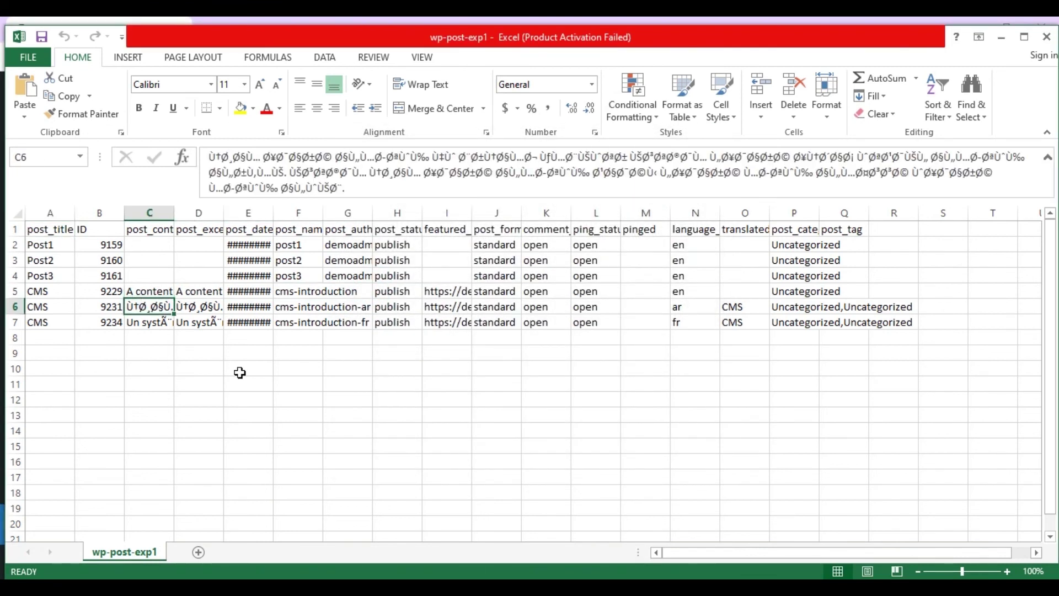
key(Down)
key(Up)
key(Up)
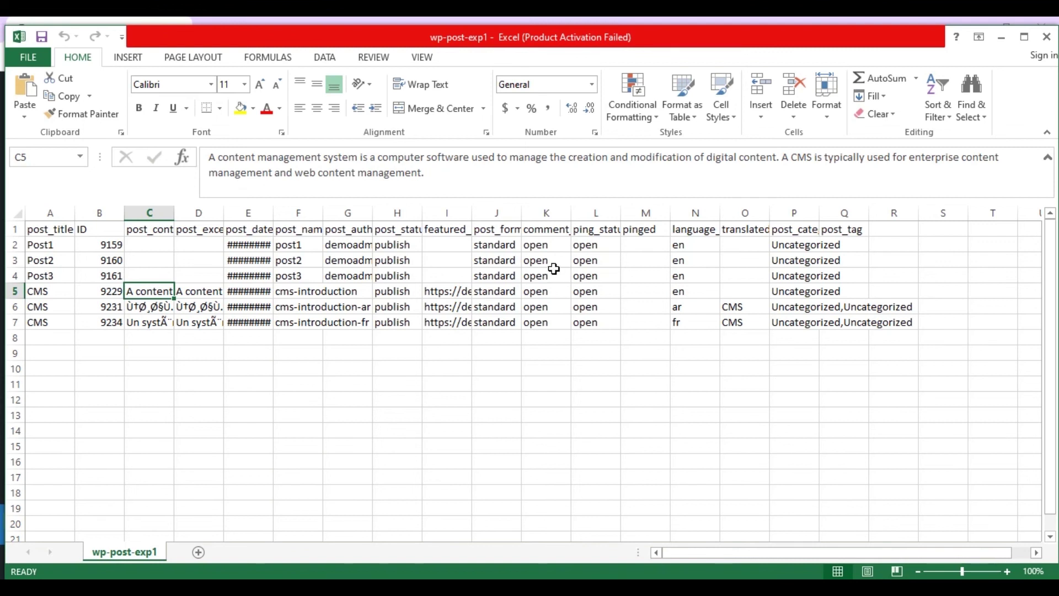
Check the language_code values (en, ar, fr) and translated_post_title for each post.
click(687, 228)
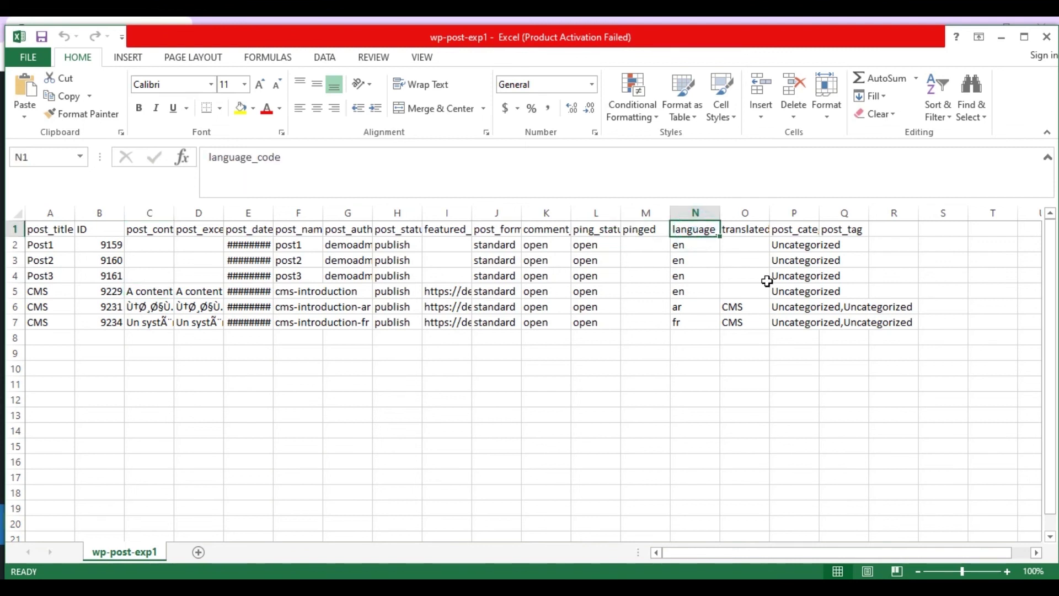
key(Down)
key(Down)
key(Down)
key(Down)
key(Down)
key(Down)
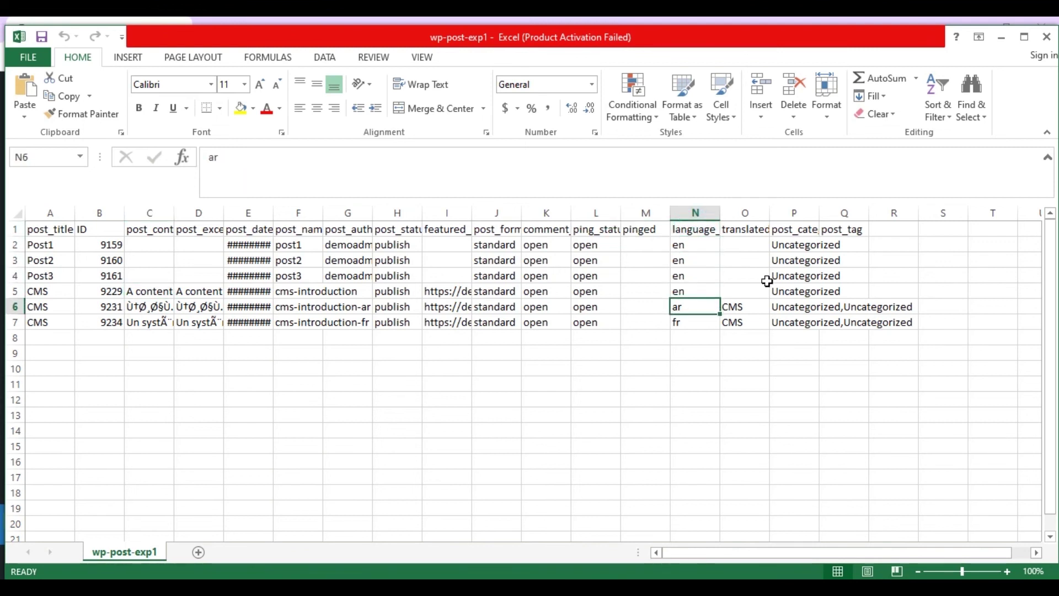
click(746, 229)
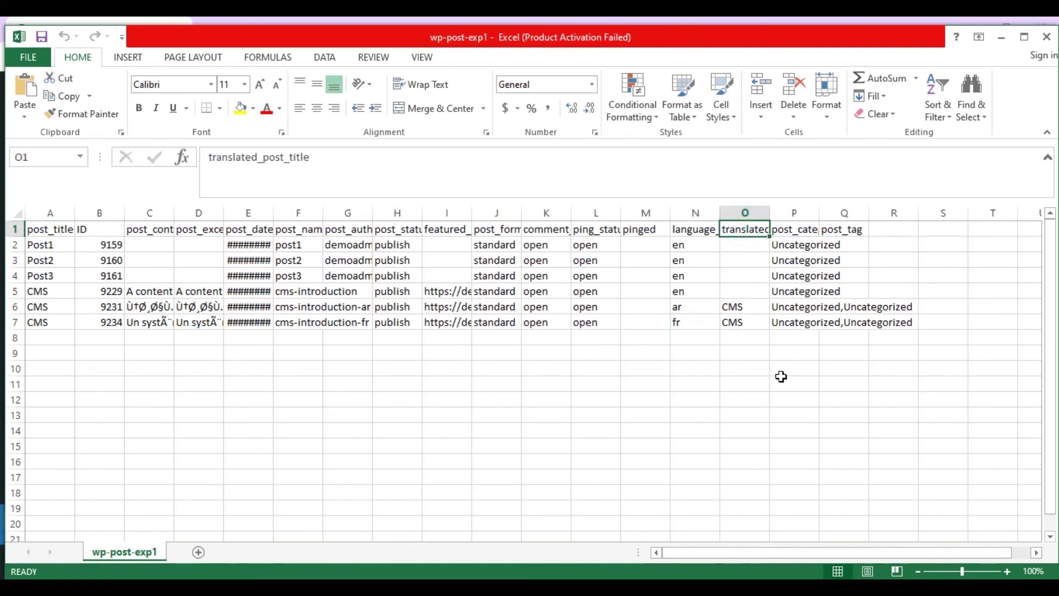
click(739, 307)
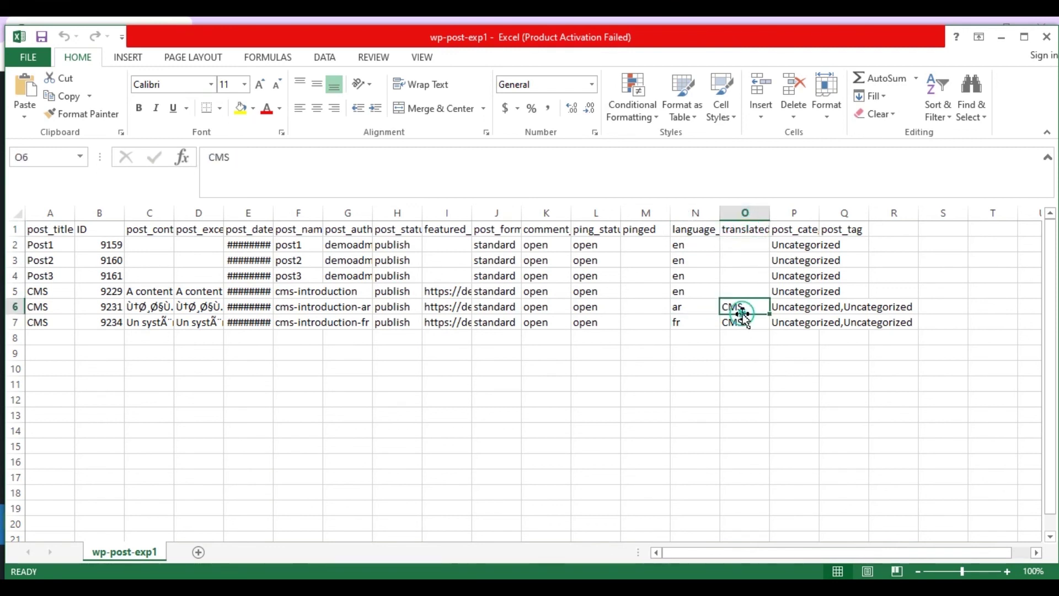
click(740, 322)
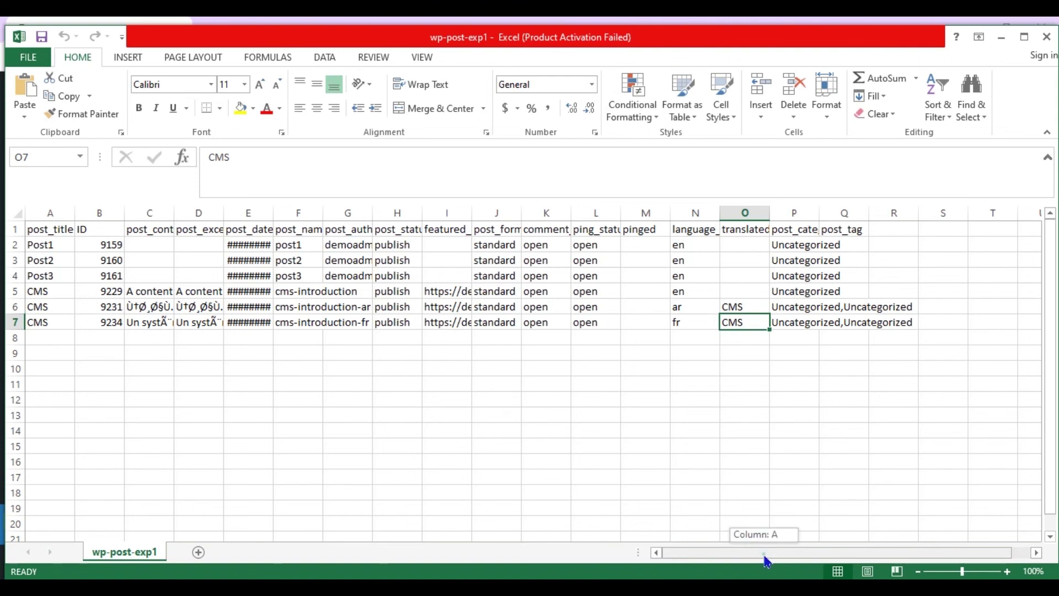